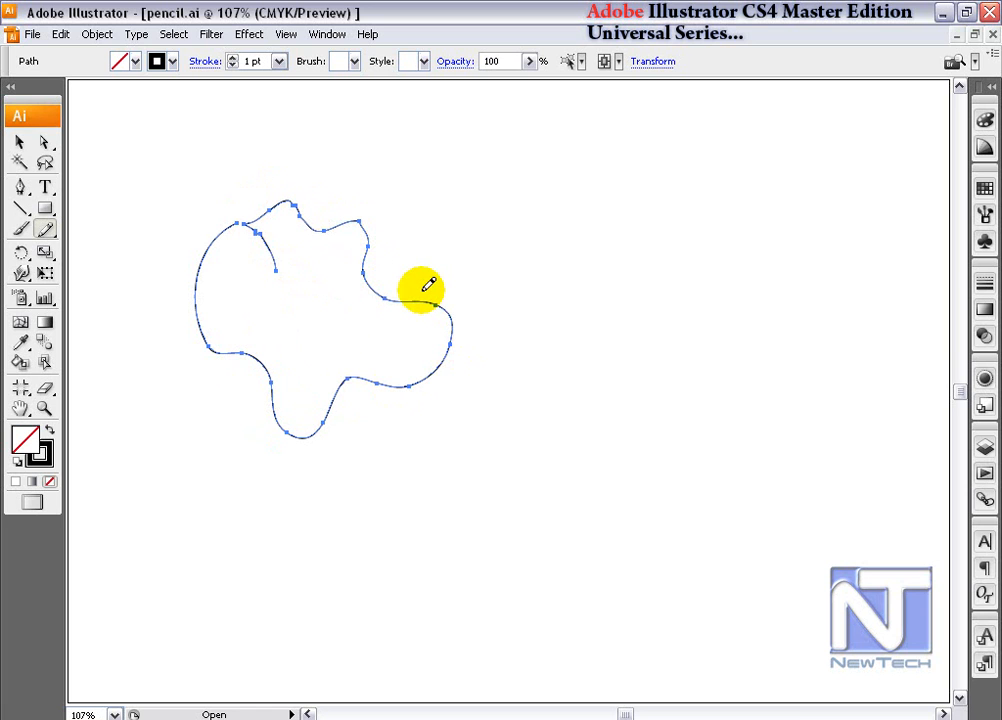
Smooth the right-hand curves of the selected freehand path with the Smooth tool.
click(45, 230)
drag(50, 240, 113, 253)
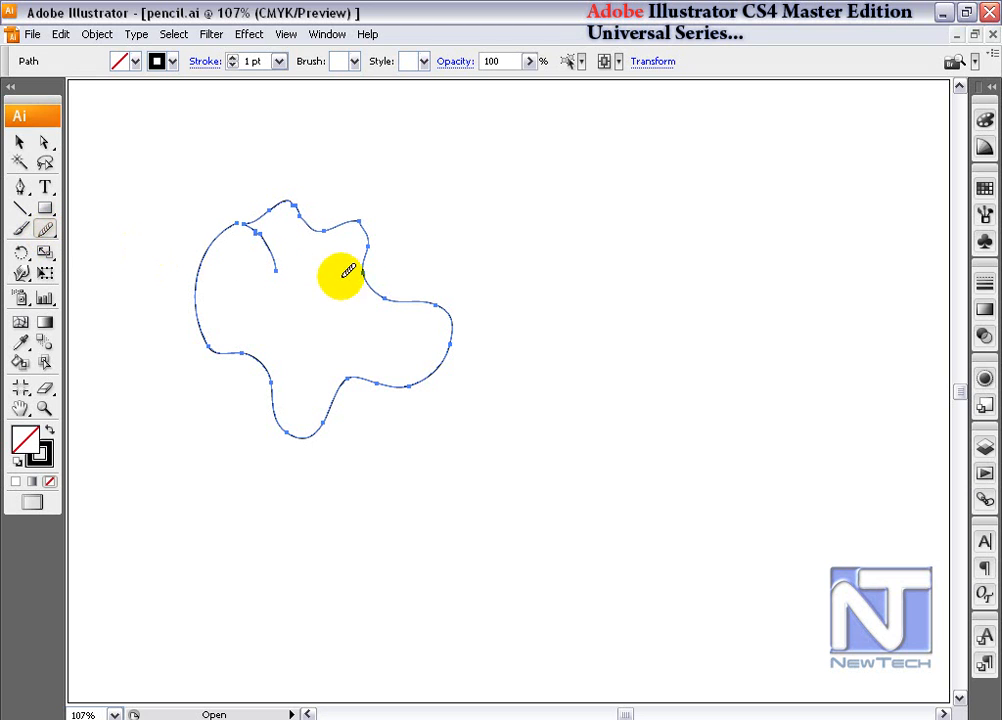
drag(45, 230, 95, 231)
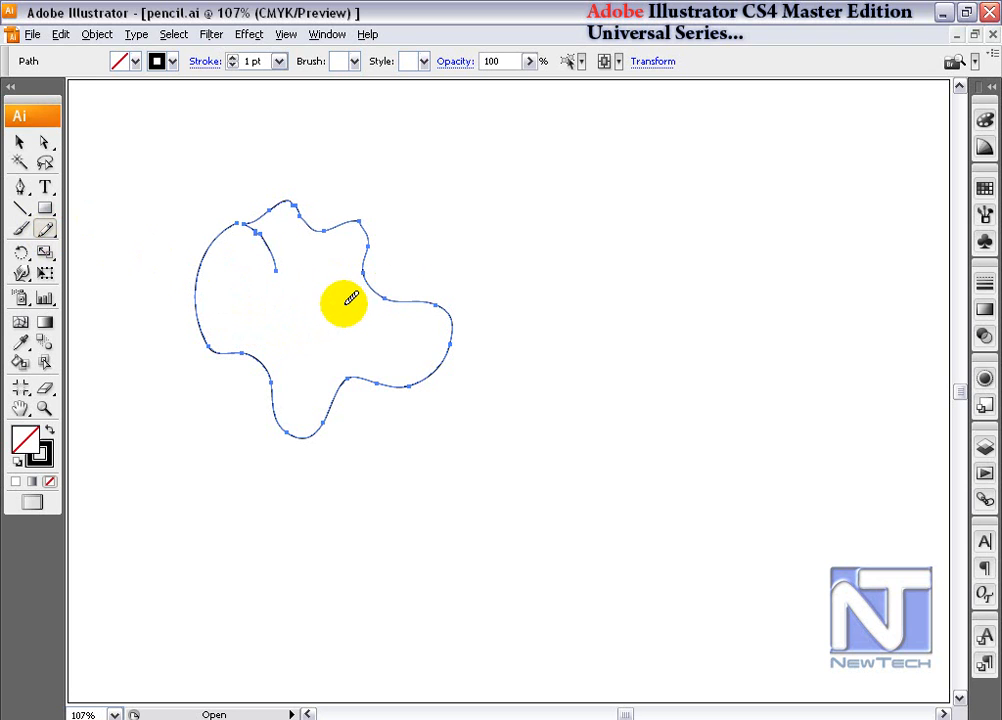
drag(360, 281, 420, 304)
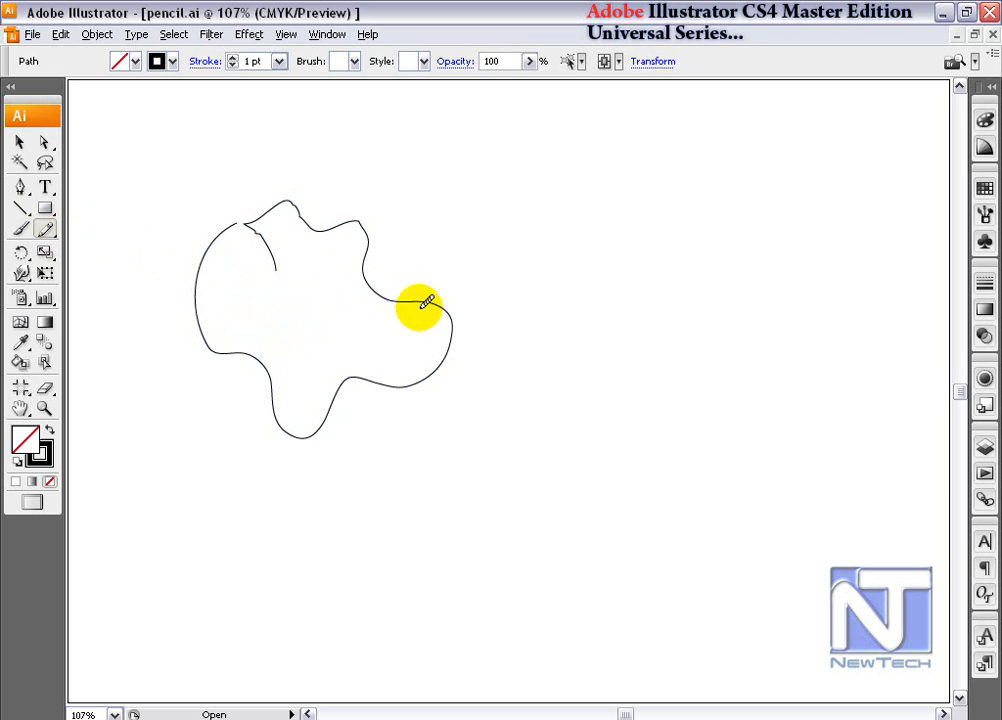
mouse_move(364, 245)
mouse_down()
mouse_move(391, 297)
mouse_move(452, 326)
mouse_up()
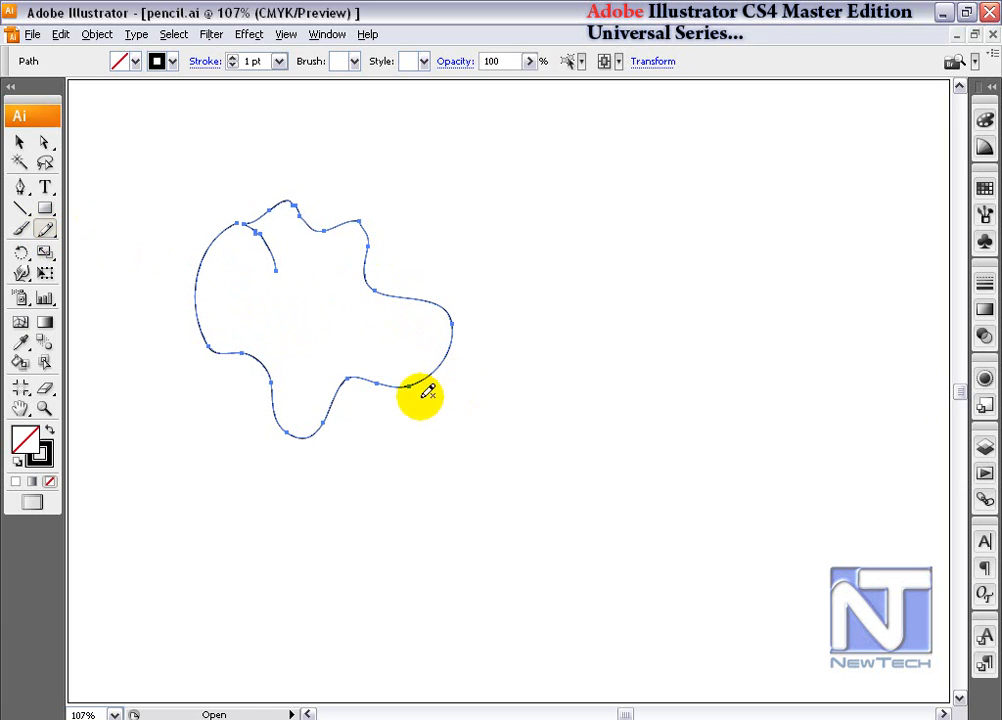
mouse_move(380, 408)
mouse_down()
mouse_move(428, 376)
mouse_move(445, 387)
mouse_up()
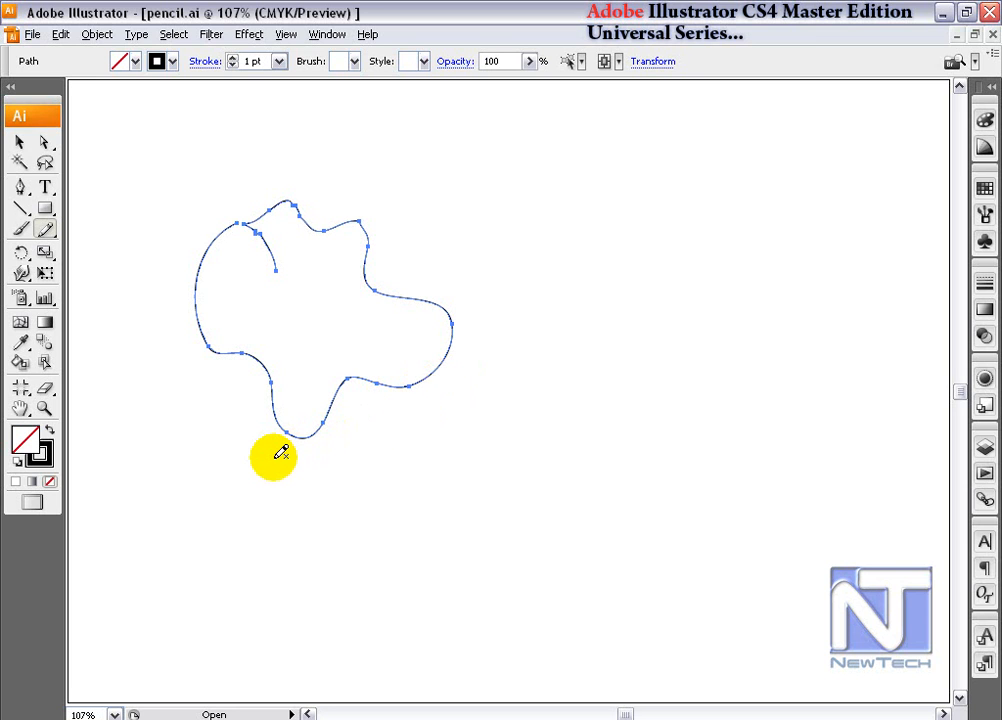
Delete the freehand path and draw a new rounded loop with the Pencil tool, leaving it open at the top.
key(Delete)
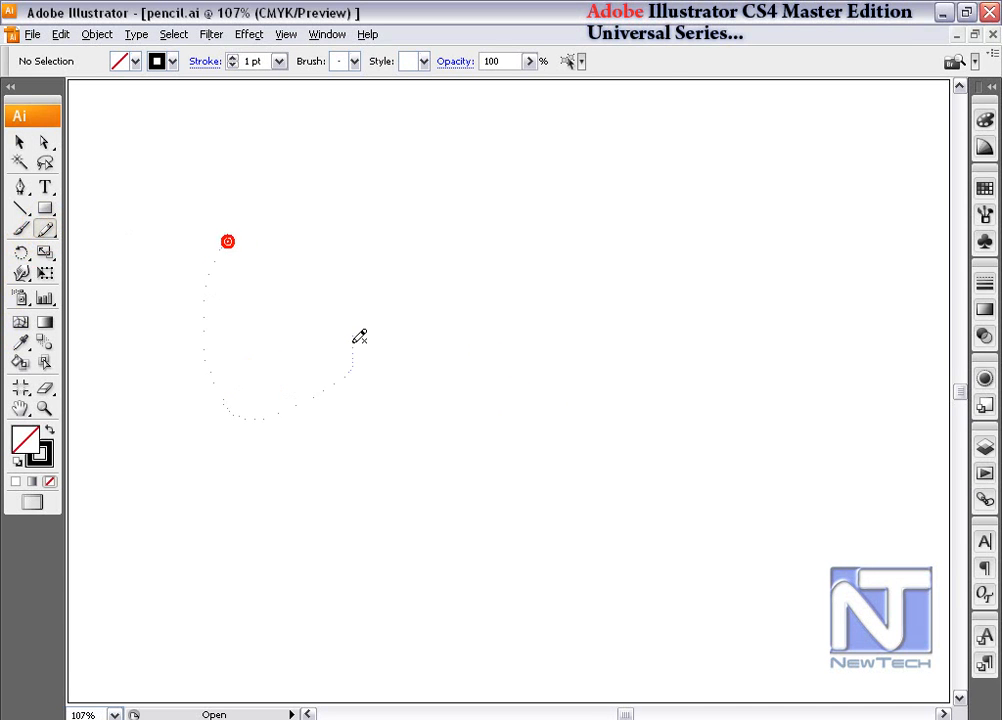
drag(341, 377, 272, 256)
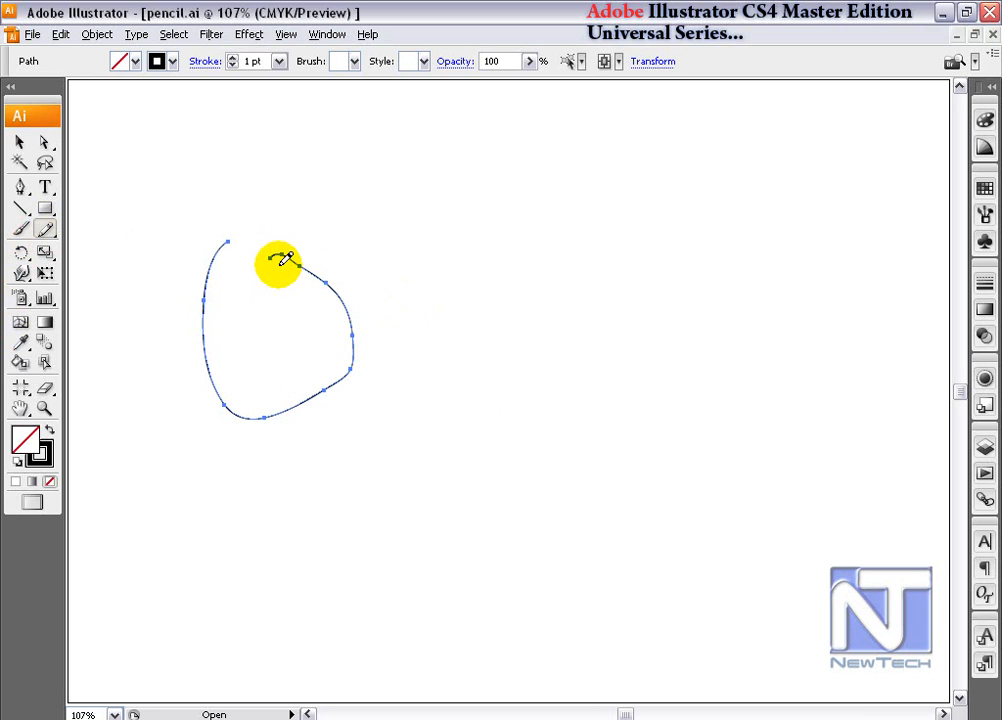
drag(282, 258, 309, 264)
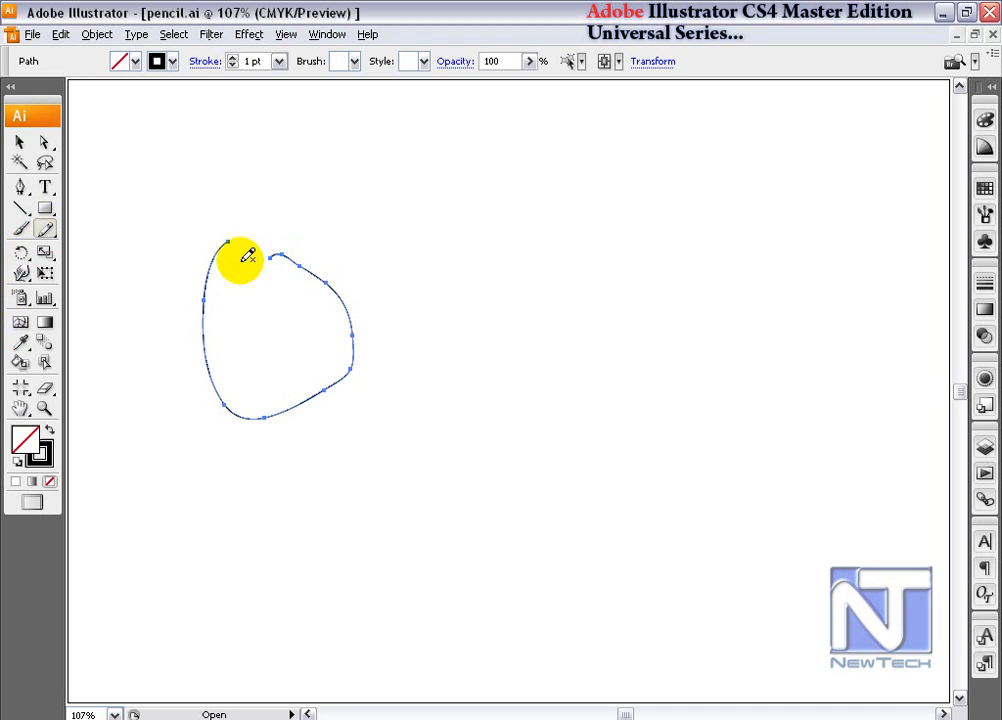
Smooth the lower-right corner of the open loop.
drag(50, 230, 125, 258)
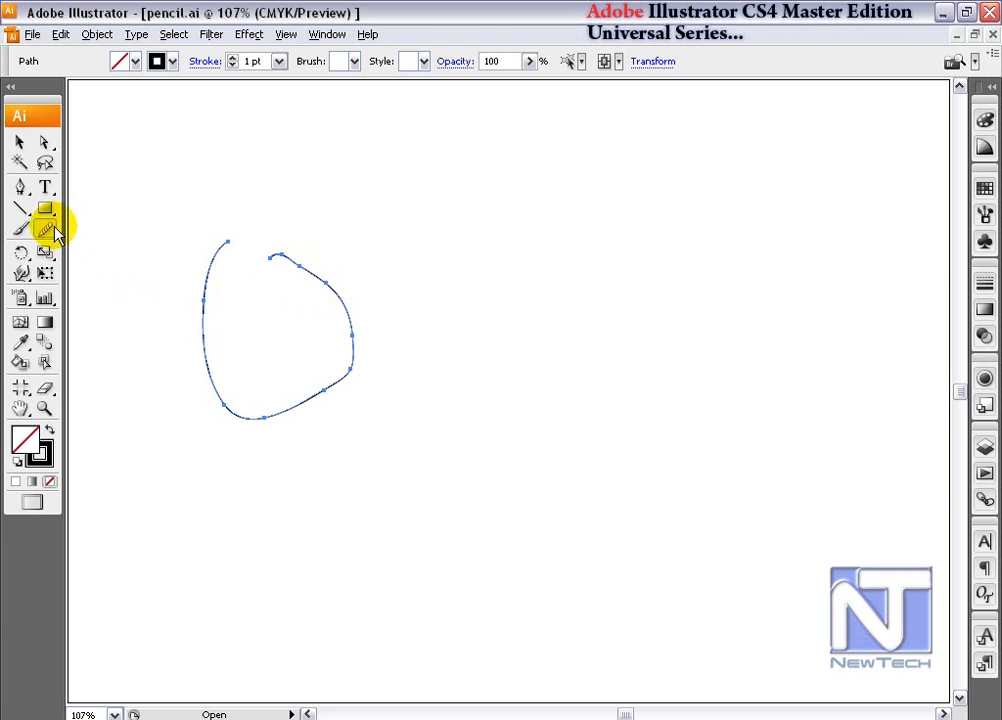
drag(47, 230, 110, 234)
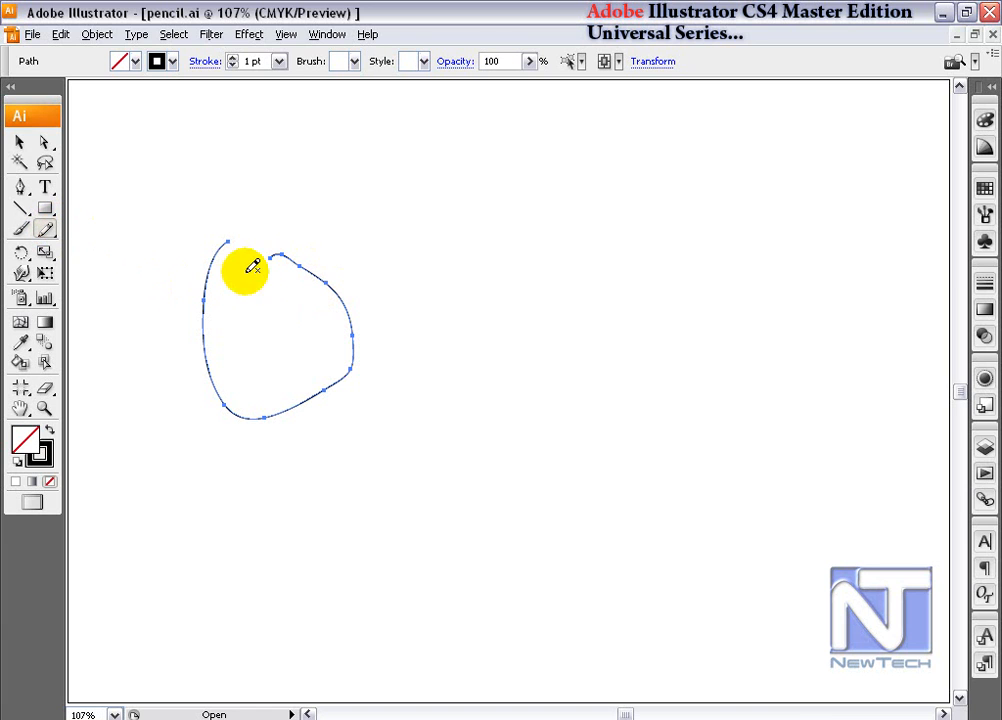
mouse_move(272, 259)
mouse_down()
mouse_move(319, 265)
mouse_move(362, 366)
mouse_move(349, 317)
mouse_move(327, 389)
mouse_move(349, 376)
mouse_move(320, 313)
mouse_move(344, 377)
mouse_move(293, 416)
mouse_move(351, 382)
mouse_move(333, 365)
mouse_move(237, 425)
mouse_move(204, 371)
mouse_move(212, 380)
mouse_up()
mouse_move(274, 414)
mouse_down()
mouse_move(362, 394)
mouse_move(382, 360)
mouse_move(362, 342)
mouse_up()
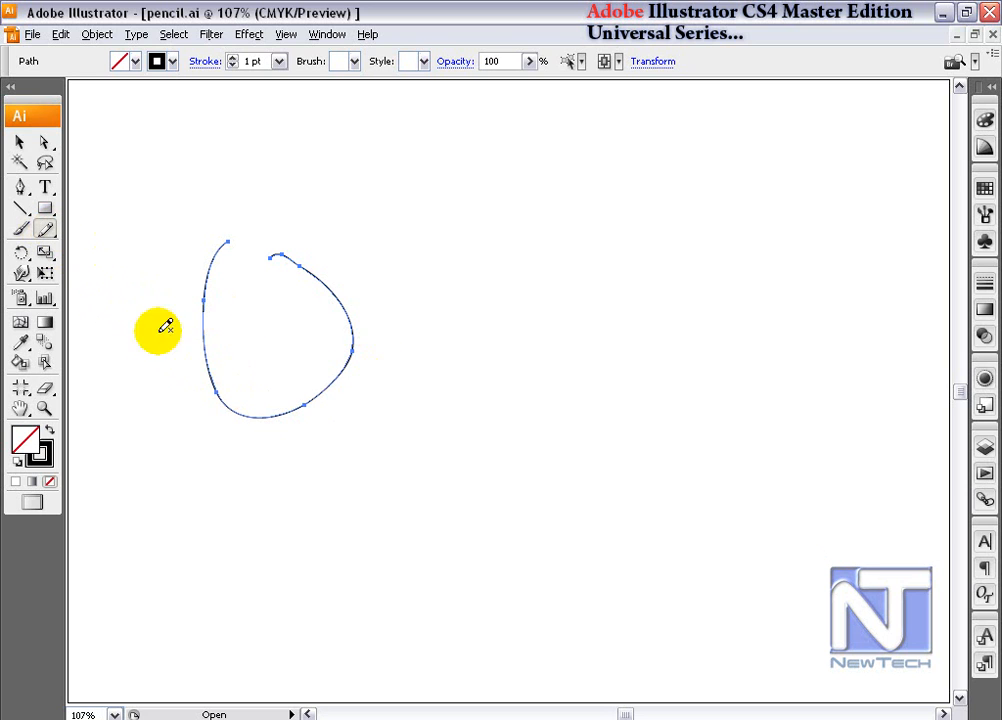
Redraw the lower-left stretch of the selected loop with the Pencil tool, pulling the curve inward.
drag(203, 347, 259, 417)
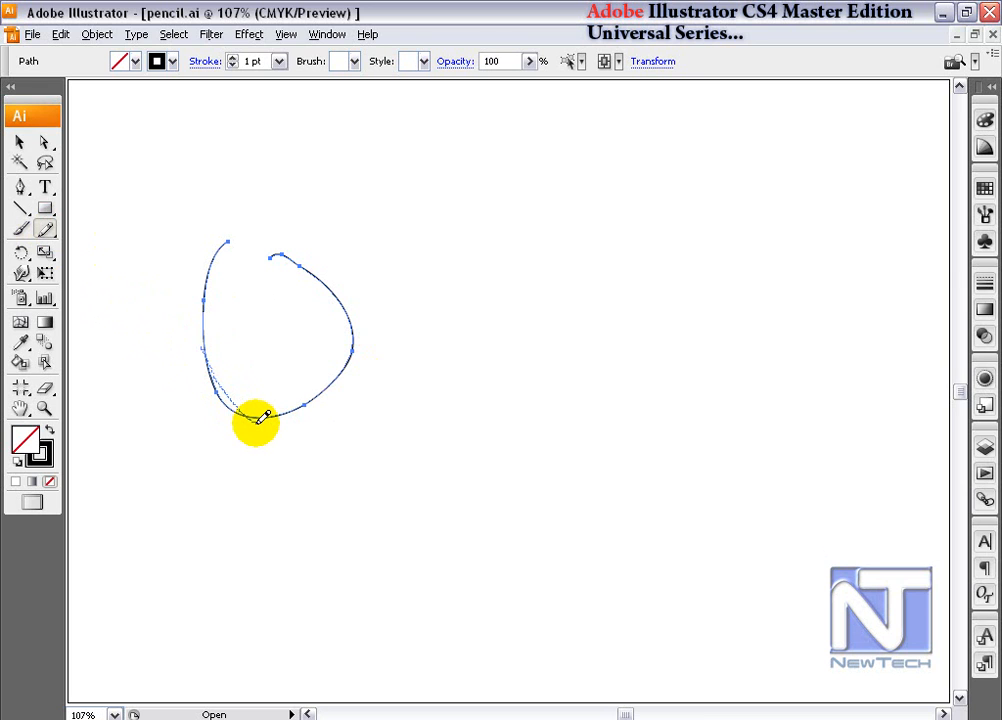
drag(262, 416, 262, 416)
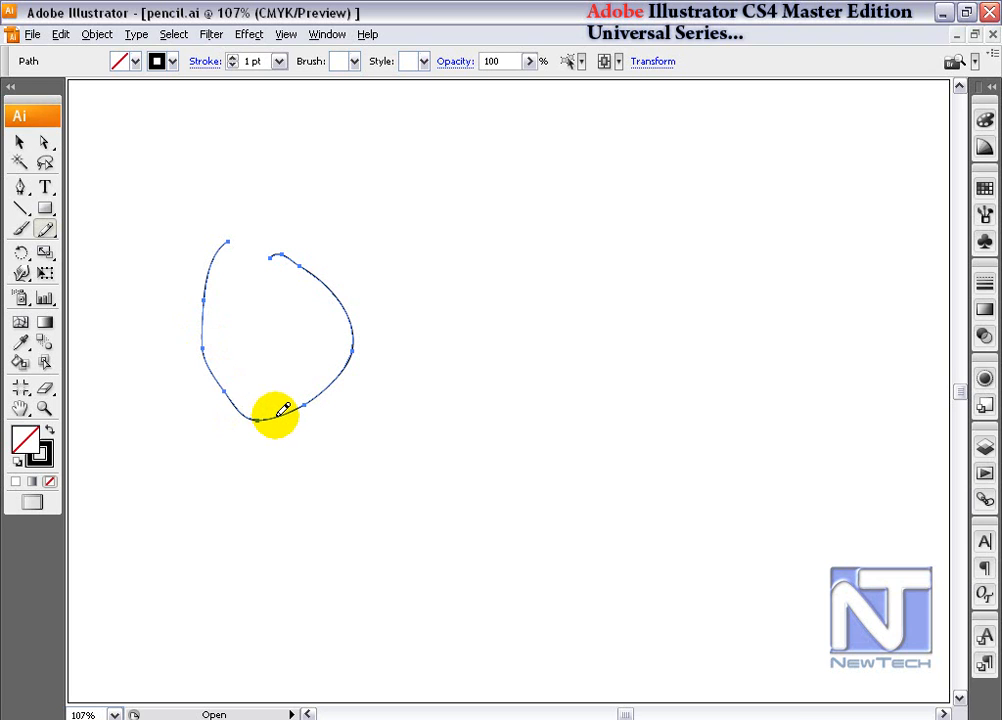
ctrl+click(199, 273)
ctrl+click(220, 389)
mouse_move(208, 329)
mouse_down()
mouse_move(233, 347)
mouse_move(233, 381)
mouse_move(217, 400)
mouse_move(250, 386)
mouse_move(270, 420)
mouse_up()
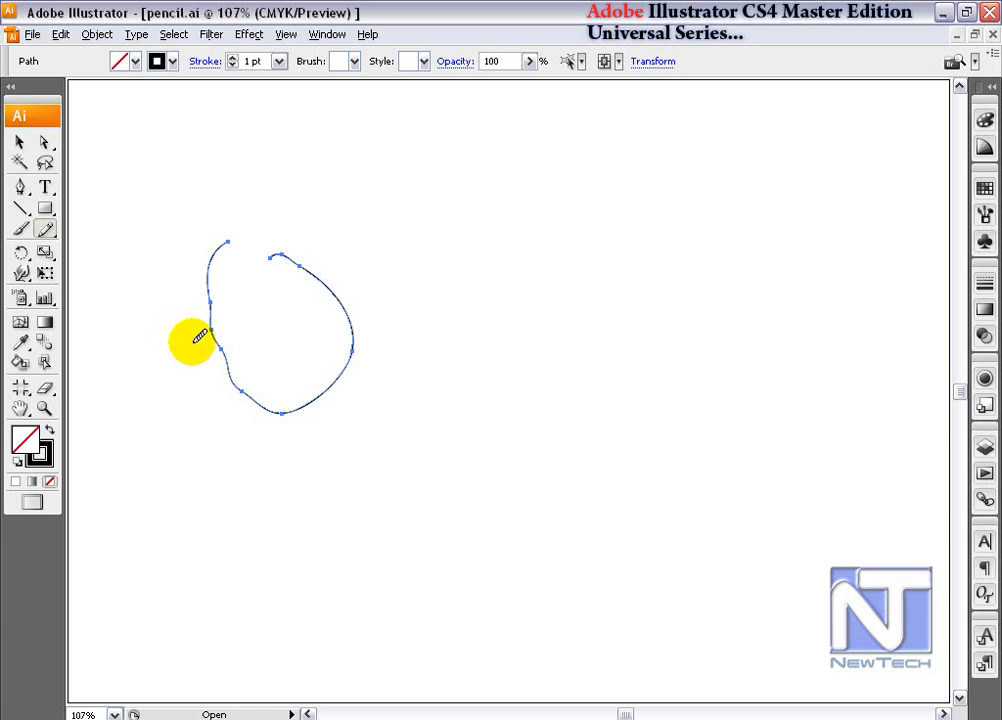
Smooth the loop's uneven left side, its lower-left bend and its upper-right end.
drag(217, 418, 264, 403)
drag(208, 295, 248, 395)
click(199, 291)
mouse_move(200, 305)
mouse_down()
mouse_move(201, 313)
mouse_move(271, 246)
mouse_move(262, 242)
mouse_move(265, 257)
mouse_up()
click(330, 282)
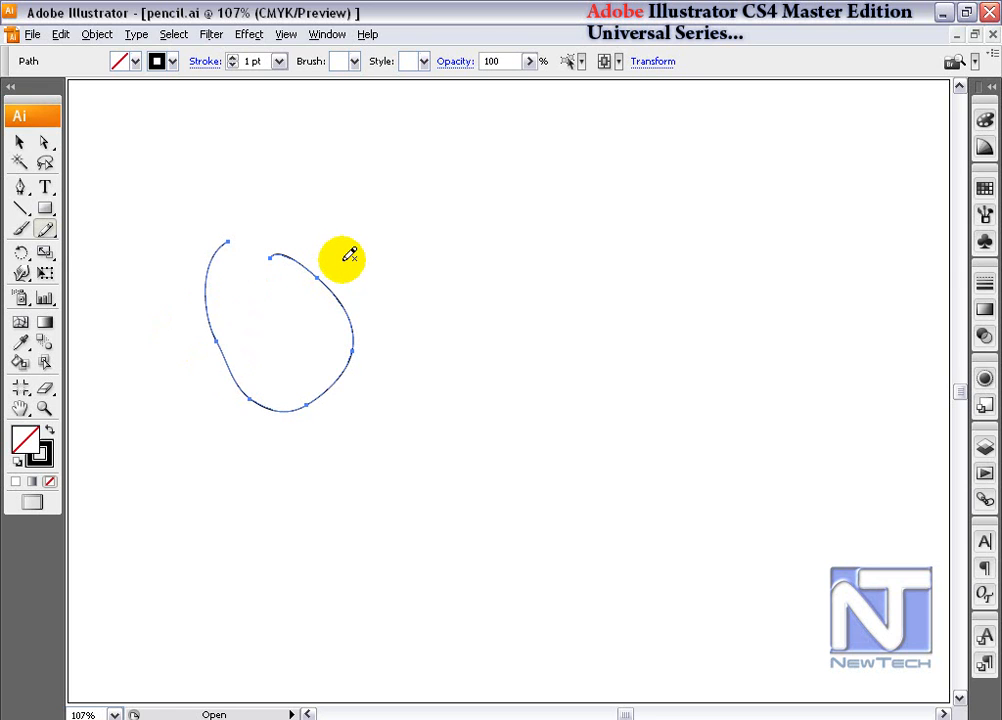
Erase the loop's upper-right portion and most of its left side with the Path Eraser tool.
click(48, 230)
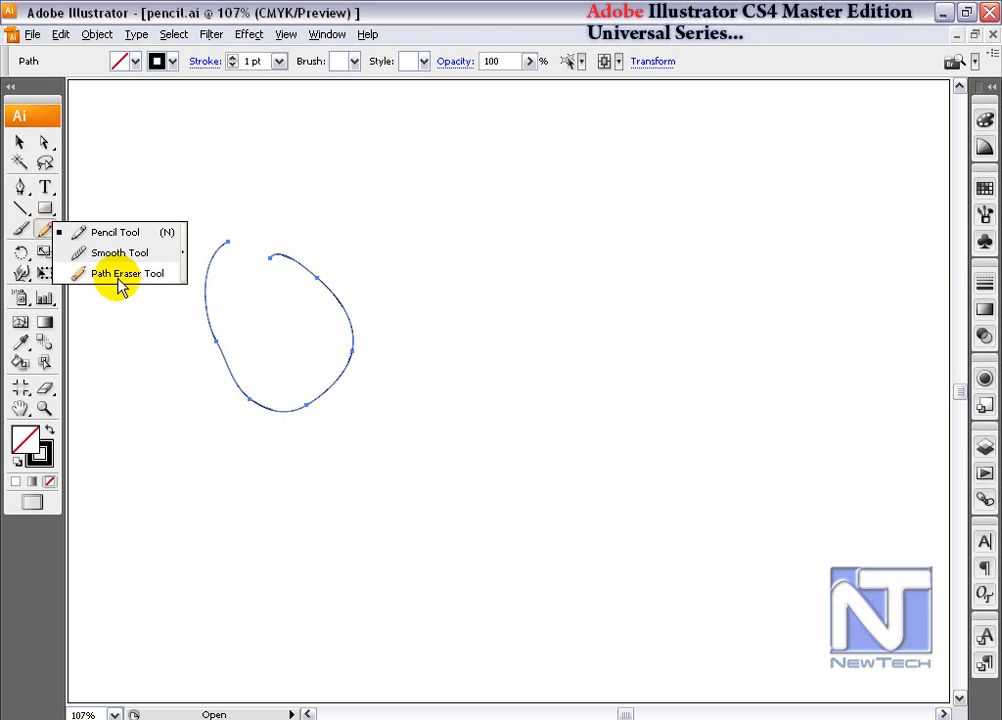
click(127, 278)
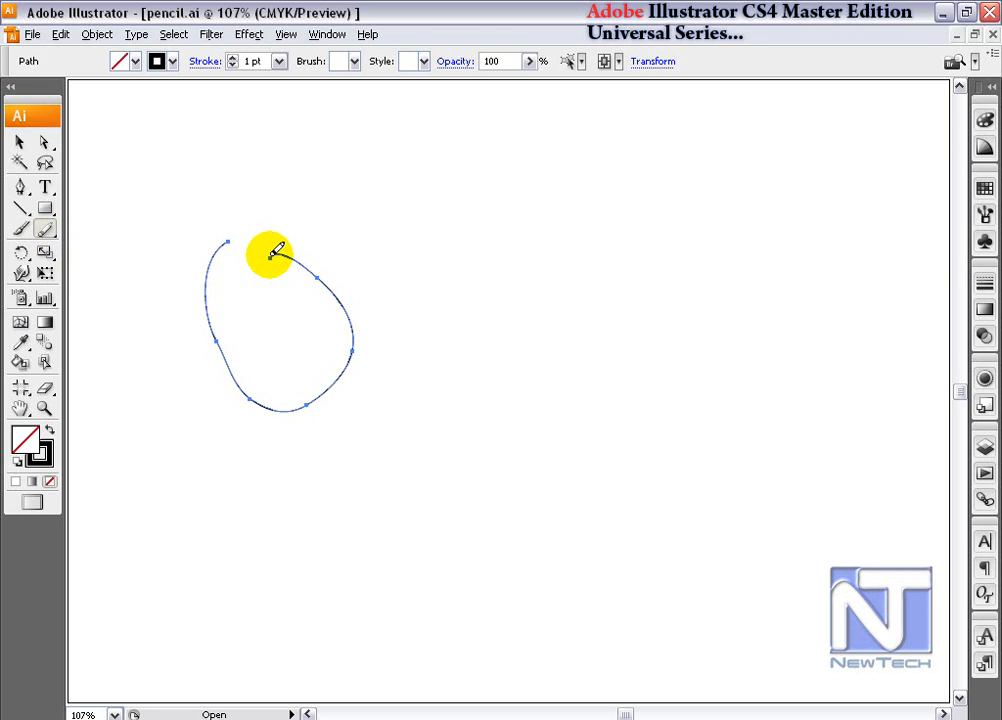
mouse_move(262, 262)
mouse_down()
mouse_move(270, 251)
mouse_move(321, 261)
mouse_move(268, 254)
mouse_move(344, 283)
mouse_move(322, 313)
mouse_move(327, 349)
mouse_up()
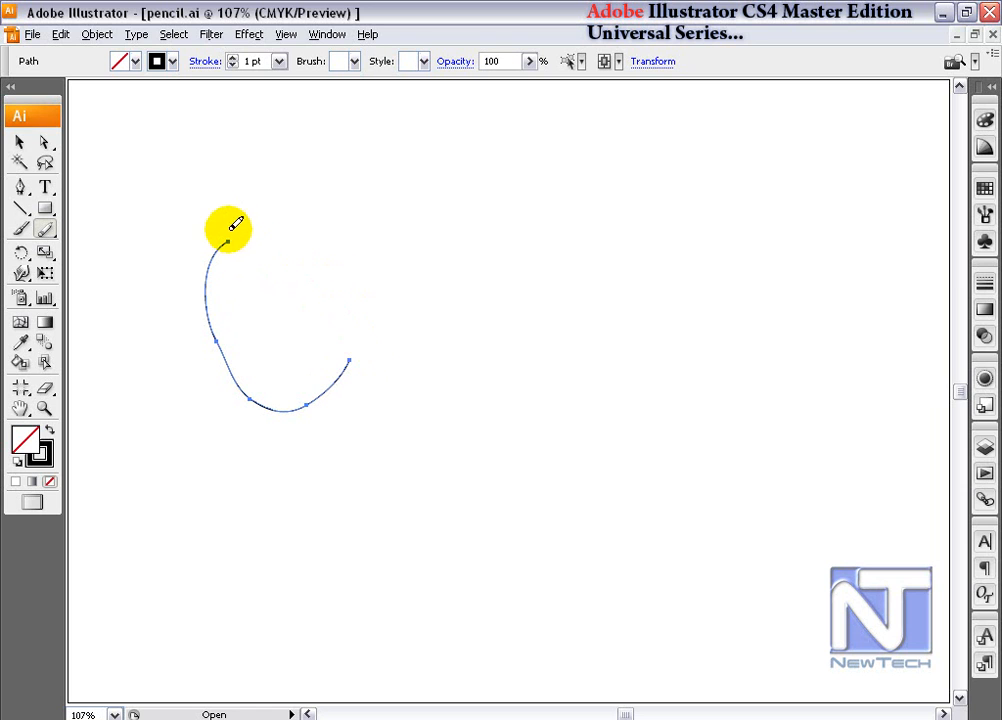
mouse_move(230, 234)
mouse_down()
mouse_move(212, 238)
mouse_move(219, 252)
mouse_move(190, 271)
mouse_move(206, 270)
mouse_up()
click(262, 308)
drag(217, 302, 226, 242)
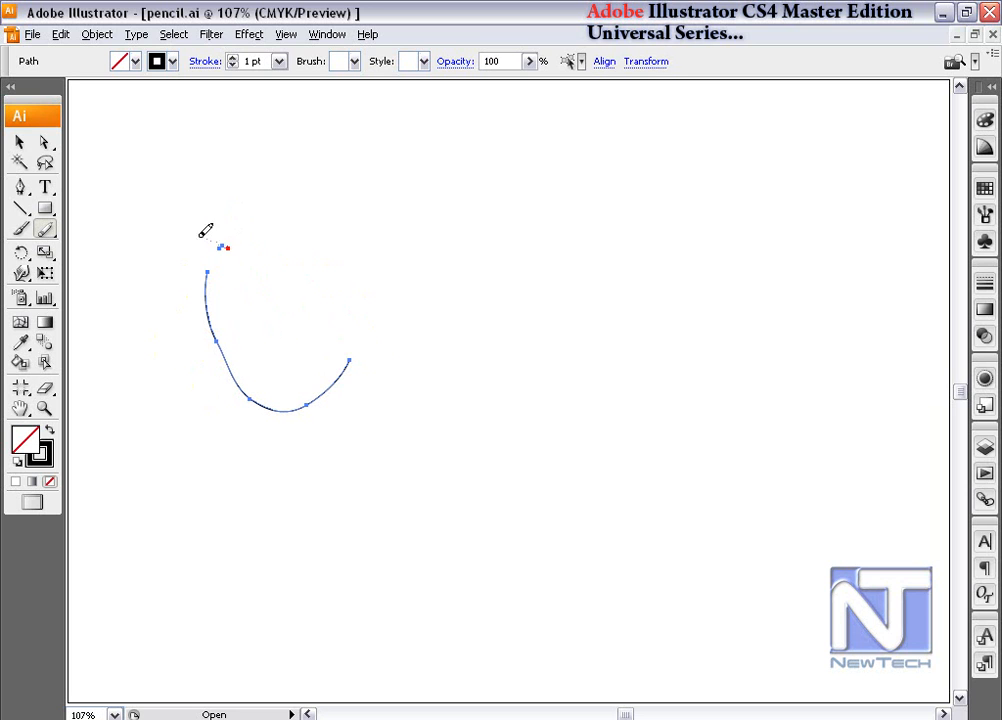
click(170, 264)
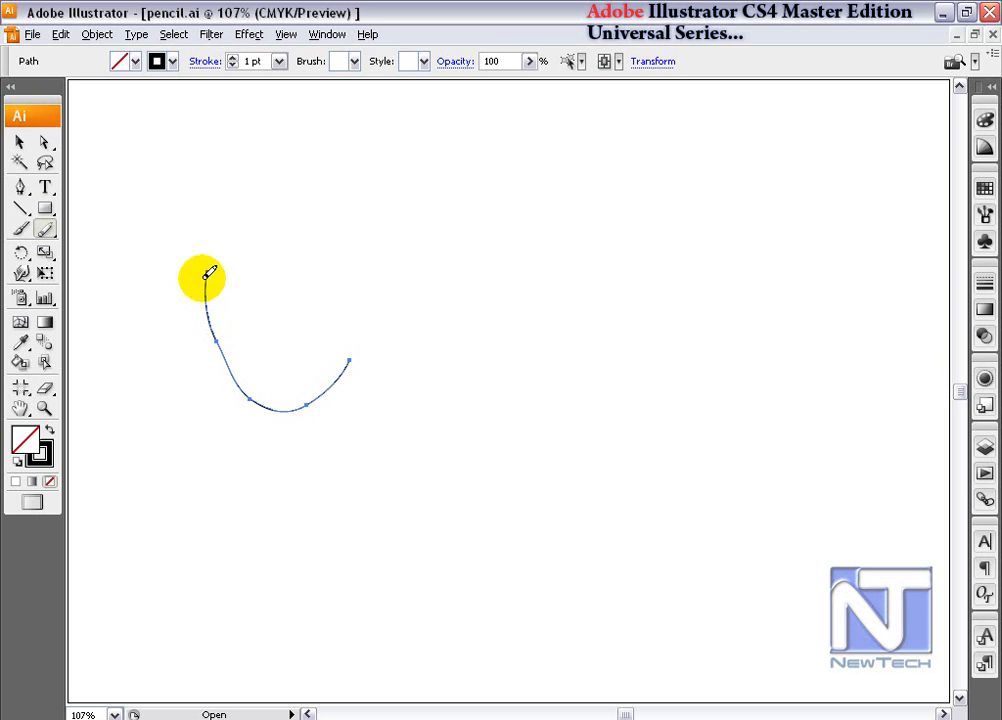
mouse_move(205, 271)
mouse_down()
mouse_move(209, 311)
mouse_move(222, 308)
mouse_move(208, 313)
mouse_move(227, 358)
mouse_move(217, 385)
mouse_up()
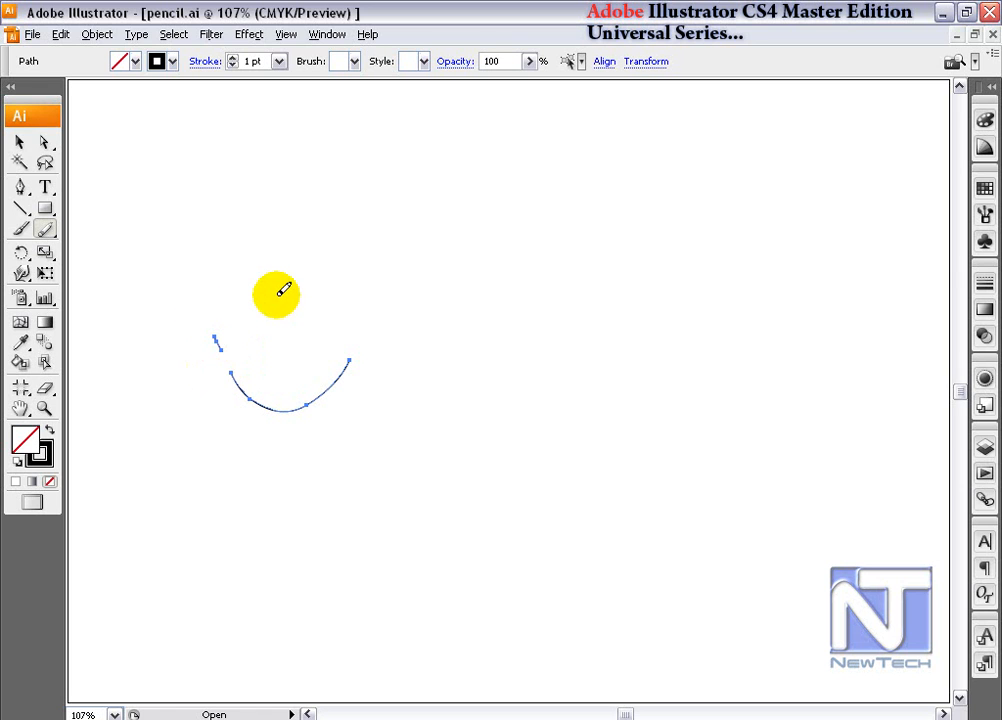
Delete the remaining path fragments and draw an open C-shaped curve with the Pencil tool.
click(19, 142)
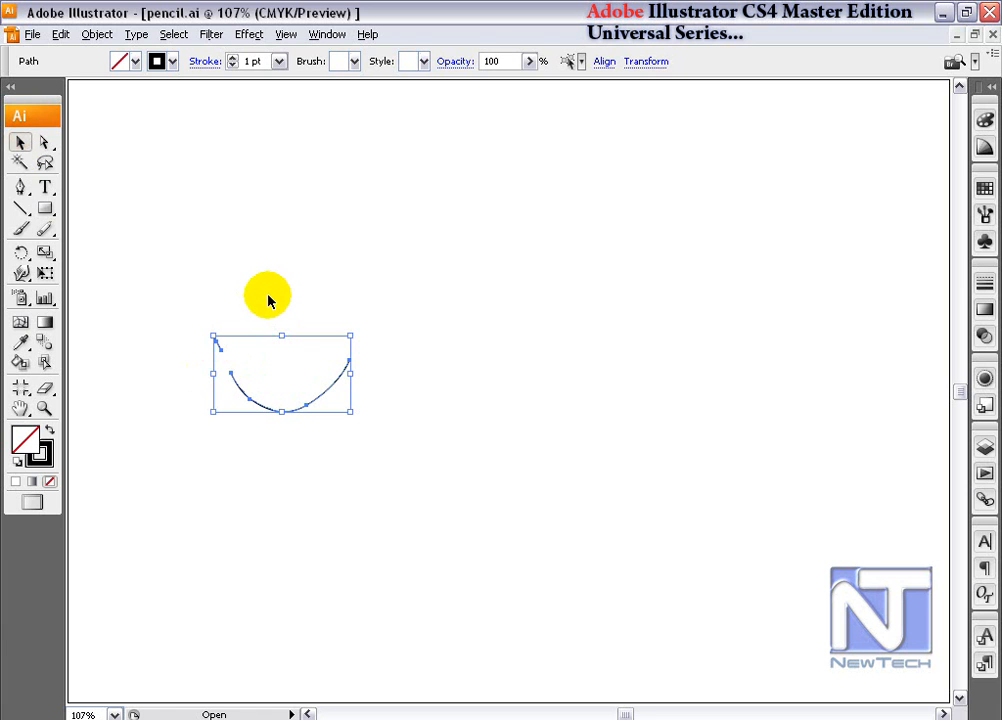
key(Delete)
click(43, 226)
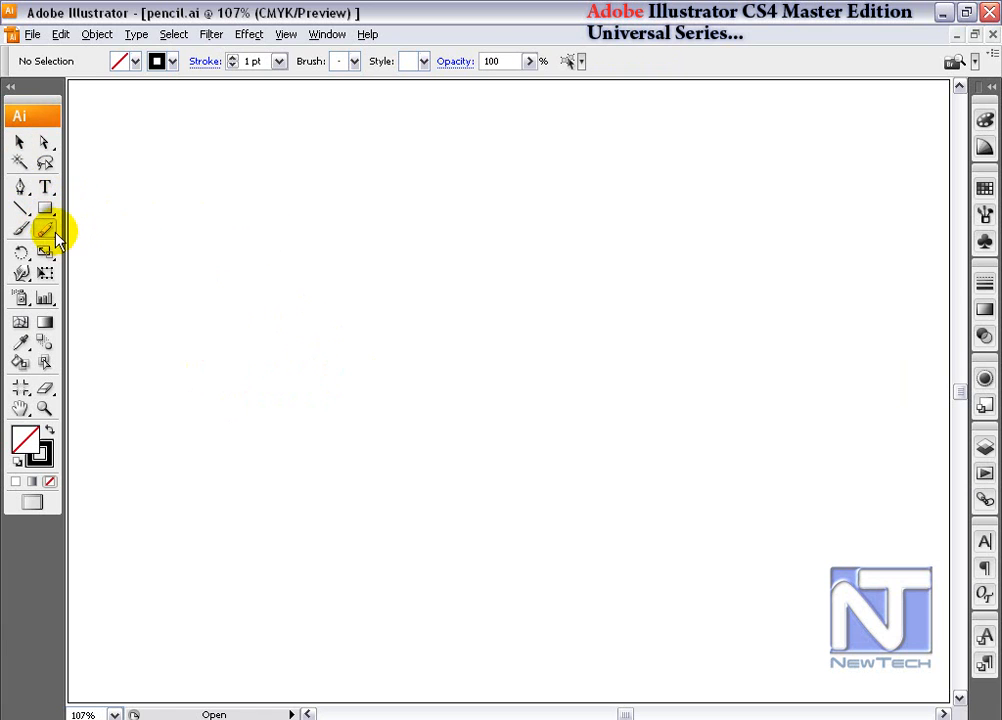
drag(54, 230, 112, 234)
mouse_move(253, 214)
mouse_down()
mouse_move(343, 362)
mouse_move(347, 353)
mouse_up()
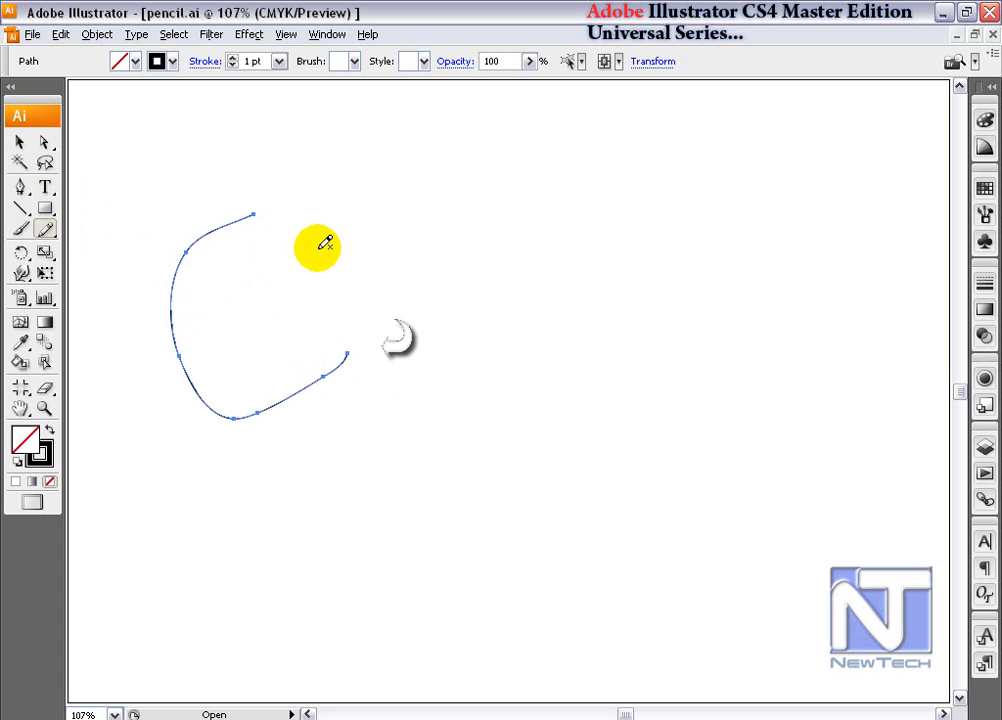
Reselect the C-shaped curve and continue it from its lower-right end up to its start, closing it into a loop.
ctrl+click(384, 254)
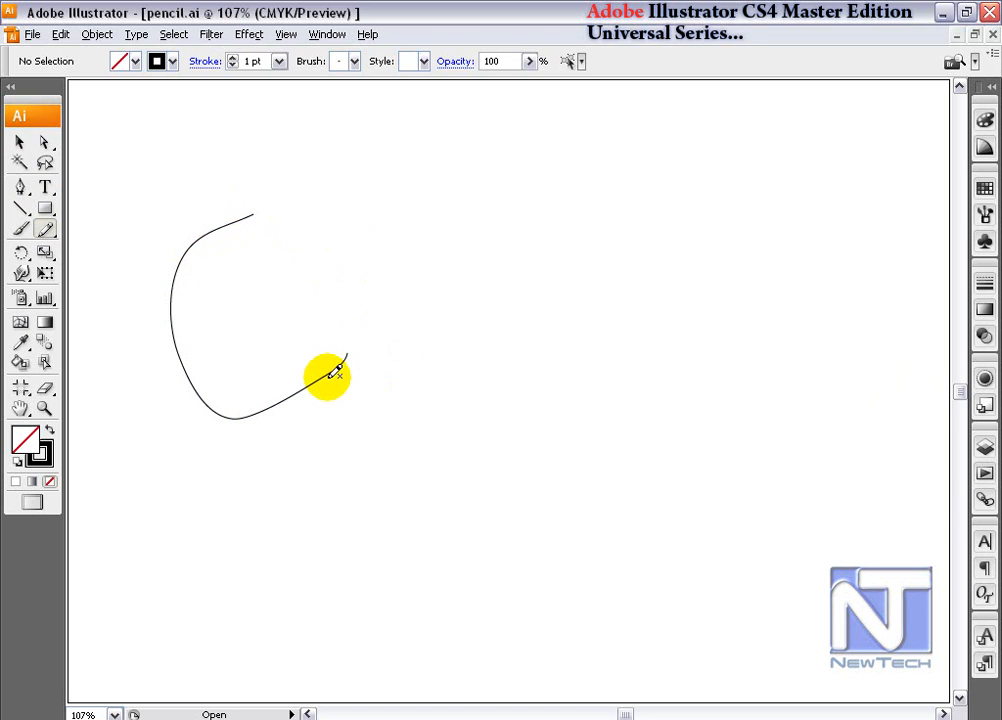
ctrl+click(184, 240)
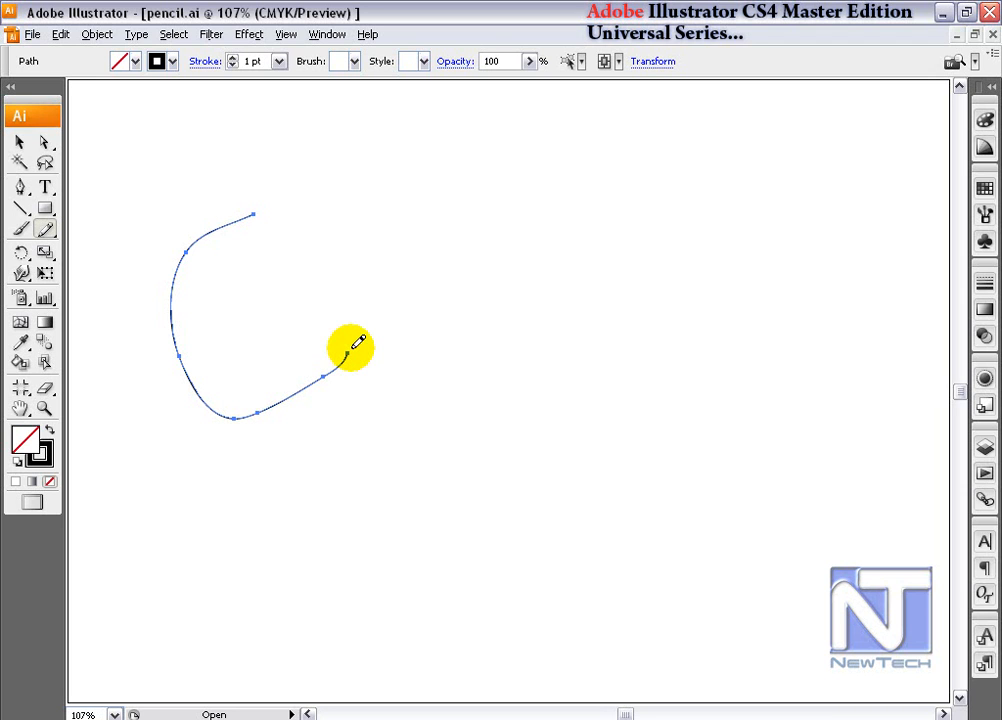
mouse_move(347, 353)
mouse_down()
mouse_move(357, 295)
mouse_move(332, 255)
mouse_move(277, 210)
mouse_move(255, 209)
mouse_up()
key(alt)
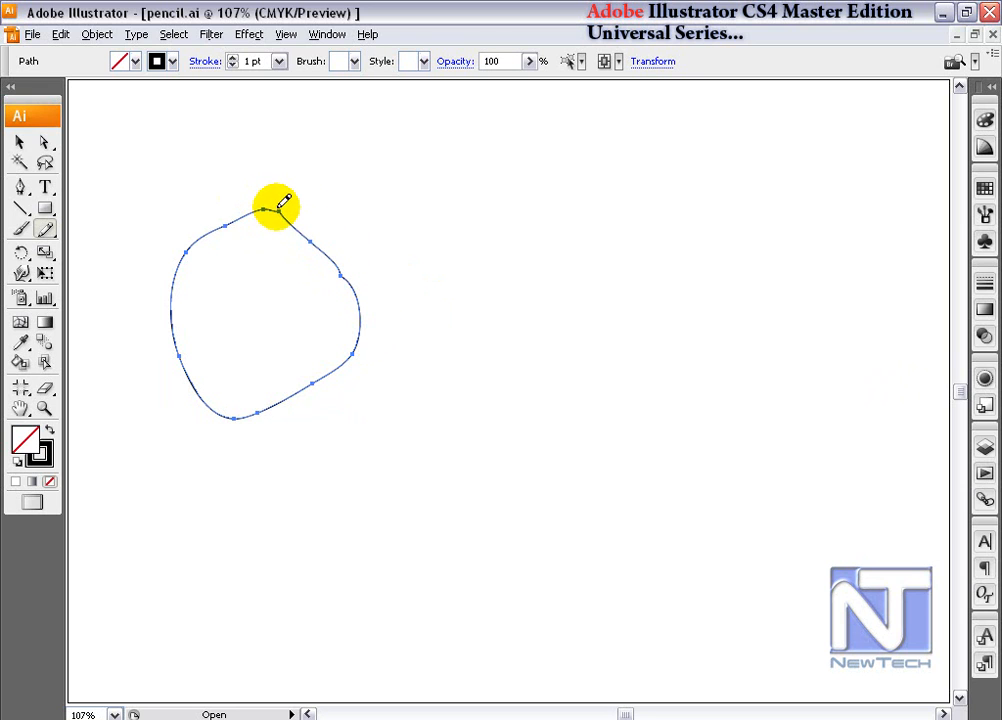
mouse_move(283, 203)
mouse_down()
mouse_move(354, 345)
mouse_move(342, 283)
mouse_move(257, 212)
mouse_up()
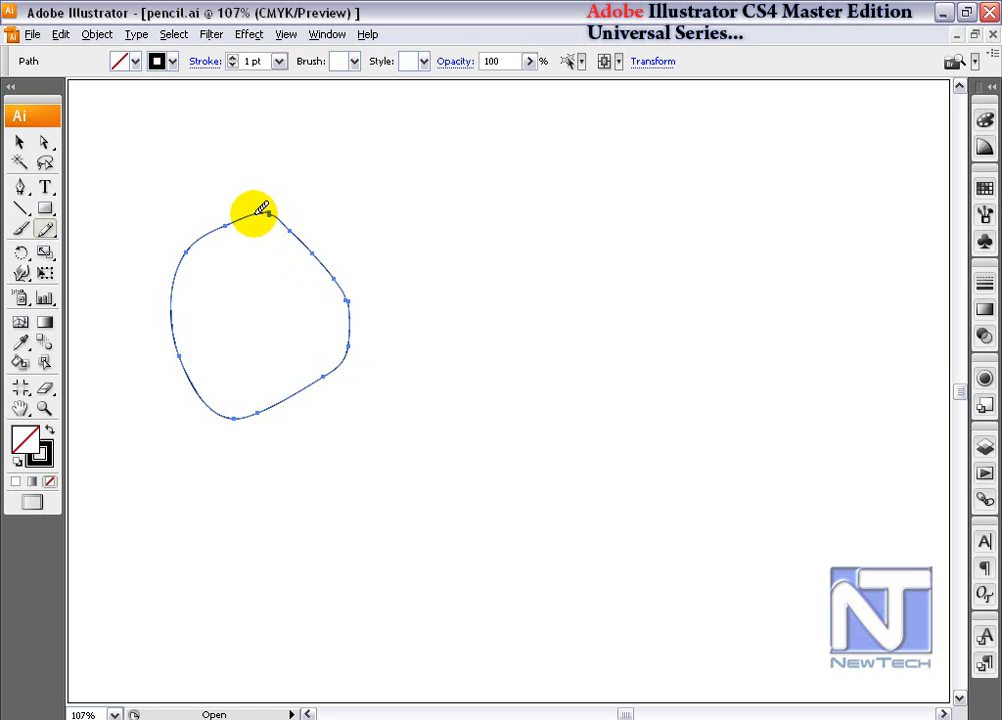
ctrl+click(365, 222)
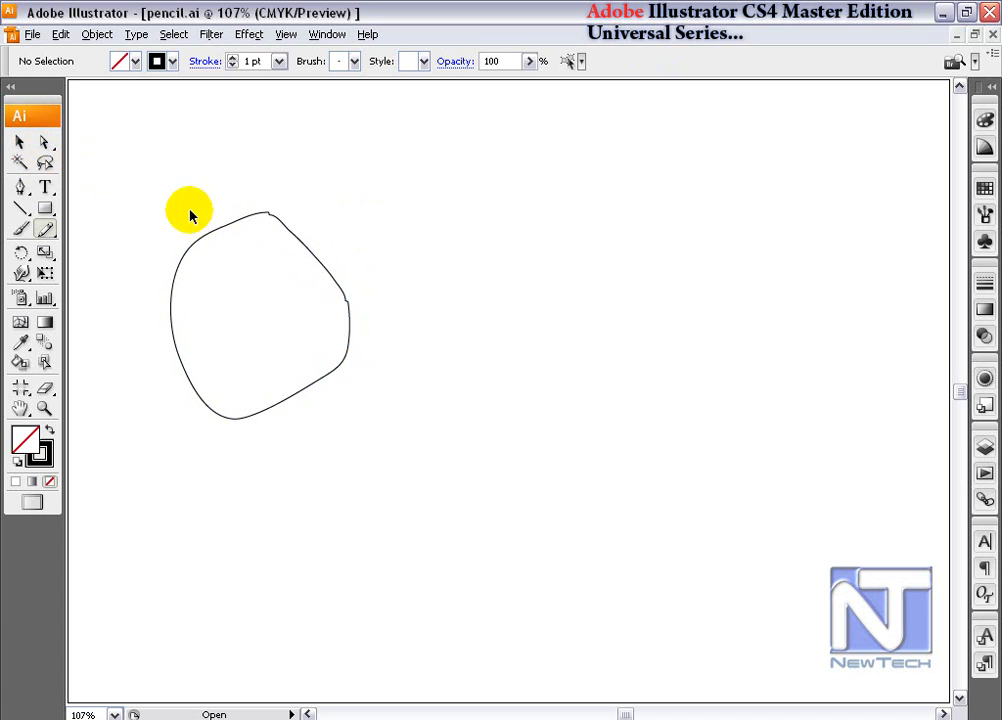
Delete the closed loop and draw a new automatically closed freehand shape with a hooked upper-right end using the Pencil tool.
click(44, 143)
drag(132, 180, 338, 386)
key(Delete)
click(44, 229)
mouse_move(226, 233)
mouse_down()
mouse_move(192, 310)
mouse_move(232, 386)
mouse_move(372, 340)
mouse_move(371, 256)
mouse_move(317, 264)
mouse_move(313, 242)
mouse_move(412, 211)
mouse_up()
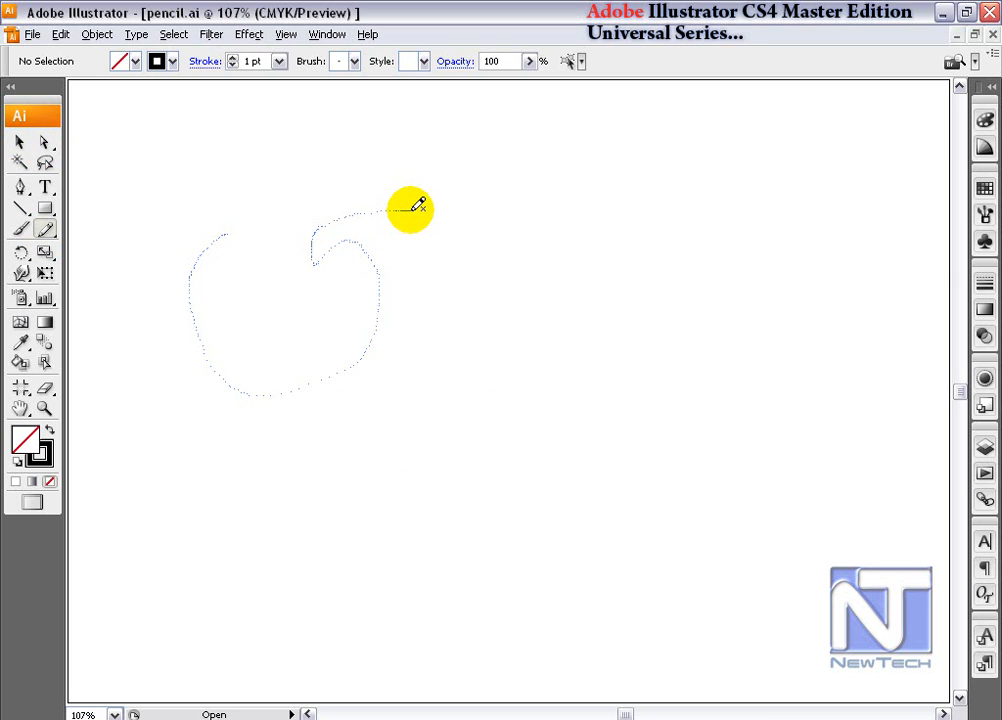
drag(412, 211, 387, 162)
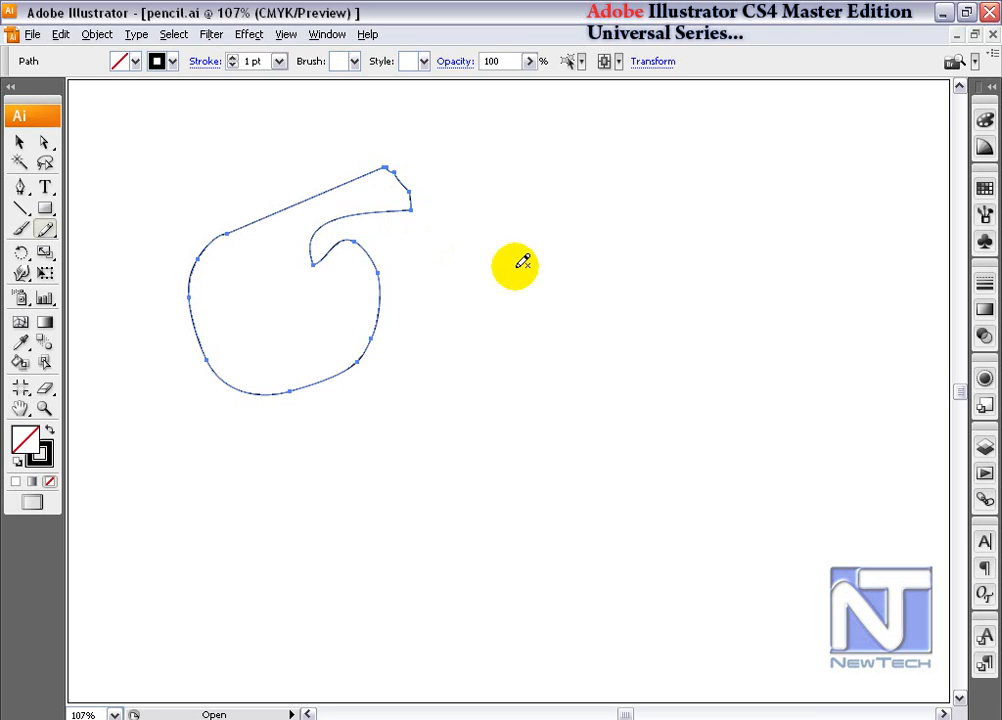
Undo the hooked shape, the deletion and the loop closing, back to the open C-shaped curve.
click(22, 141)
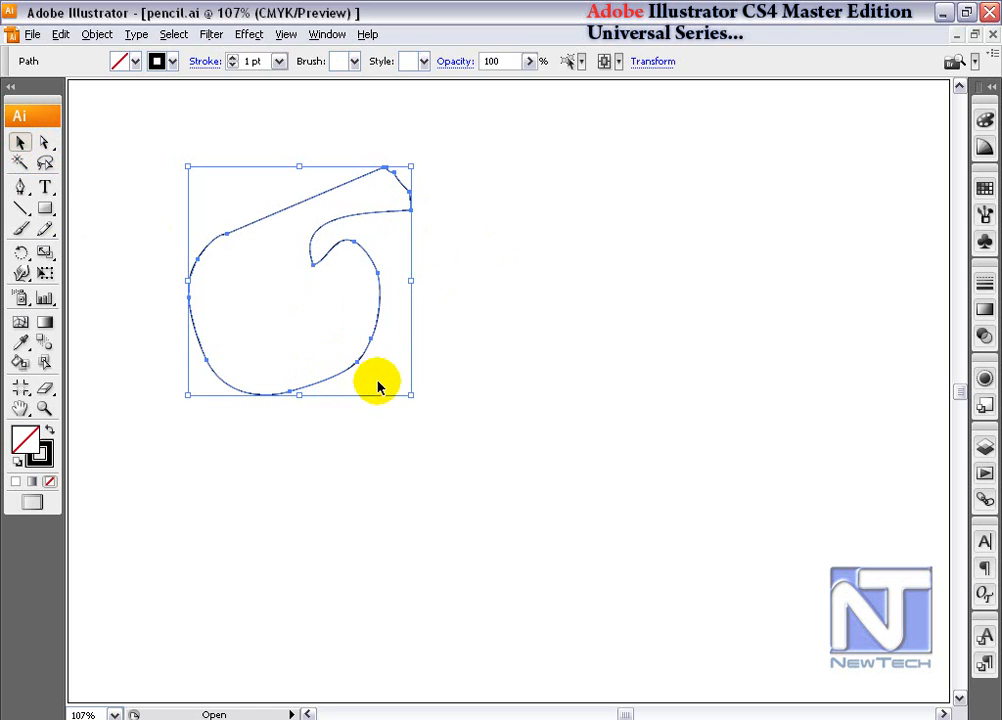
key(ctrl+z)
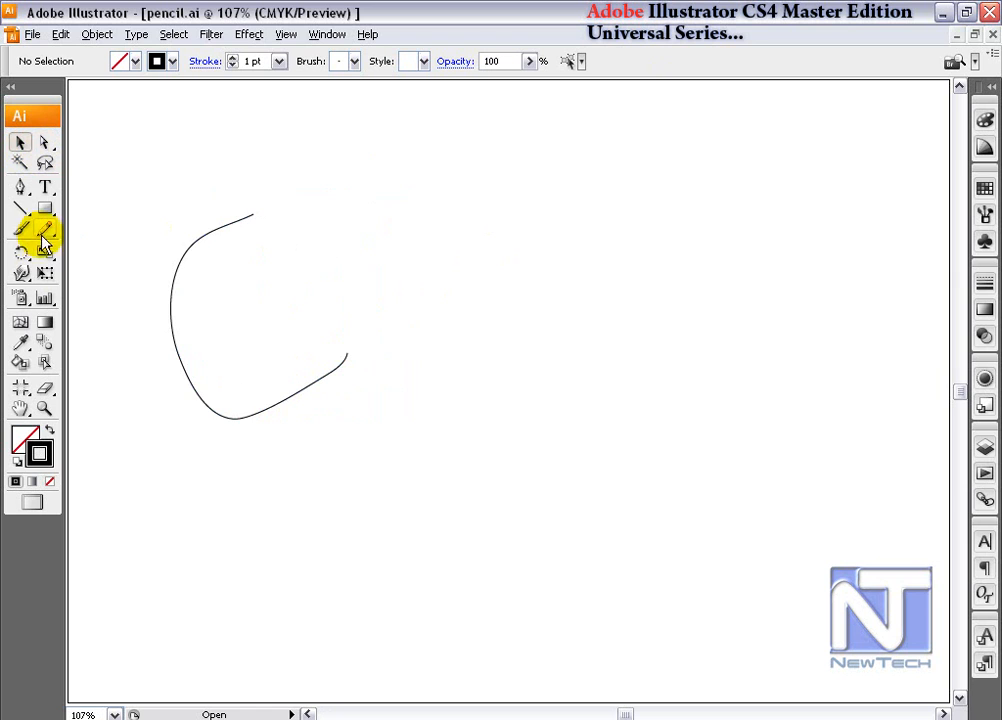
Try a fidelity of 0.5 pixels in the Pencil tool preferences and return it to 2.5 pixels.
click(47, 233)
double_click(47, 233)
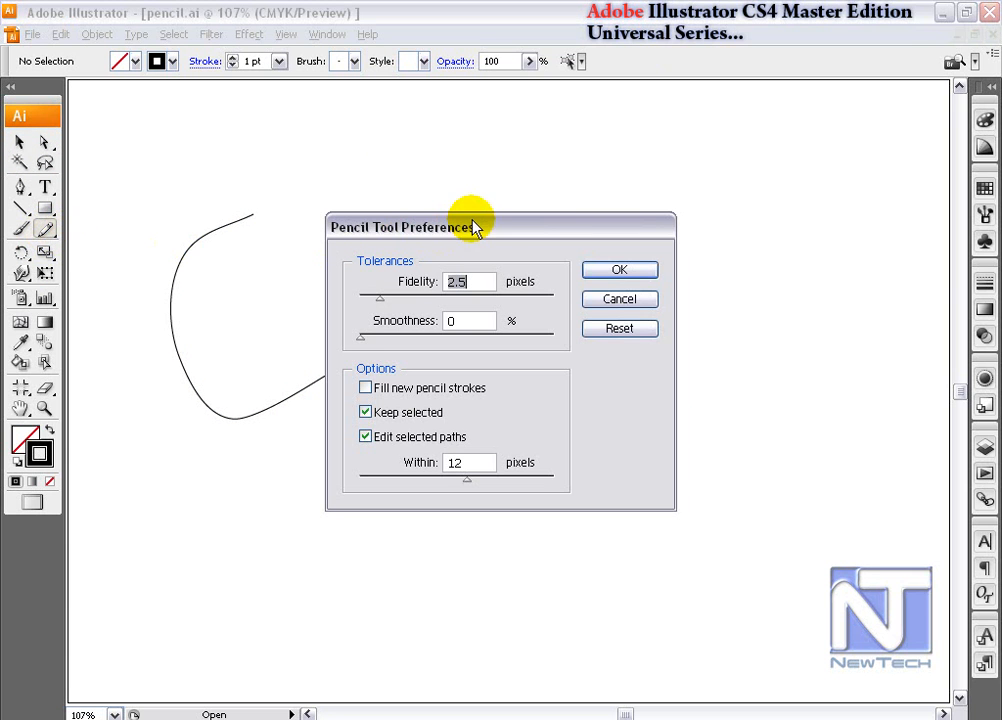
drag(510, 230, 626, 164)
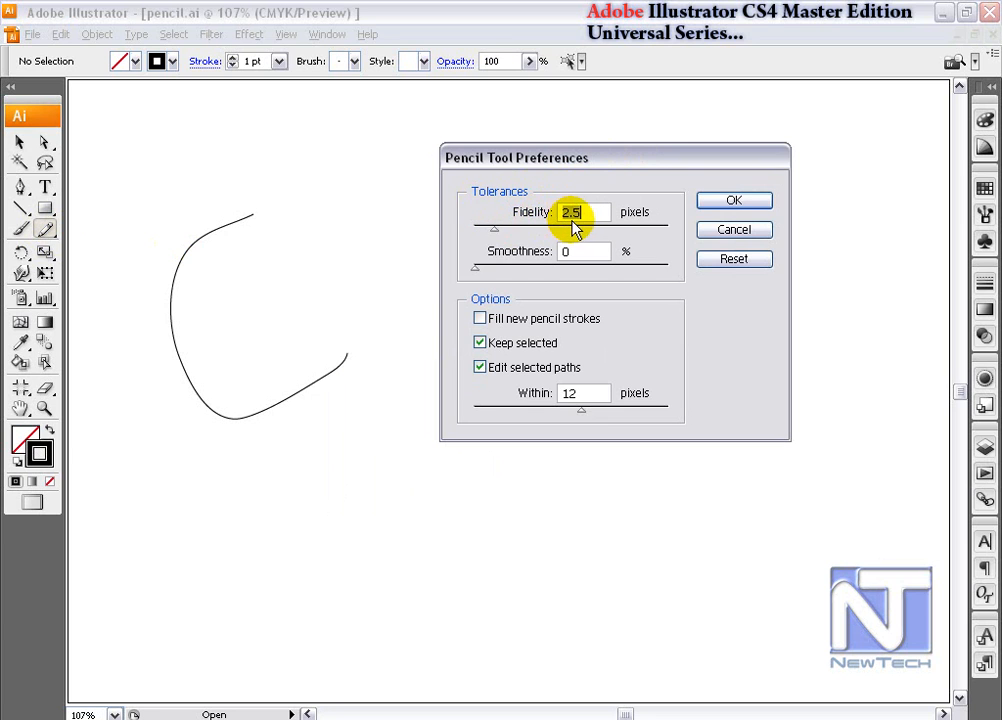
drag(493, 229, 455, 240)
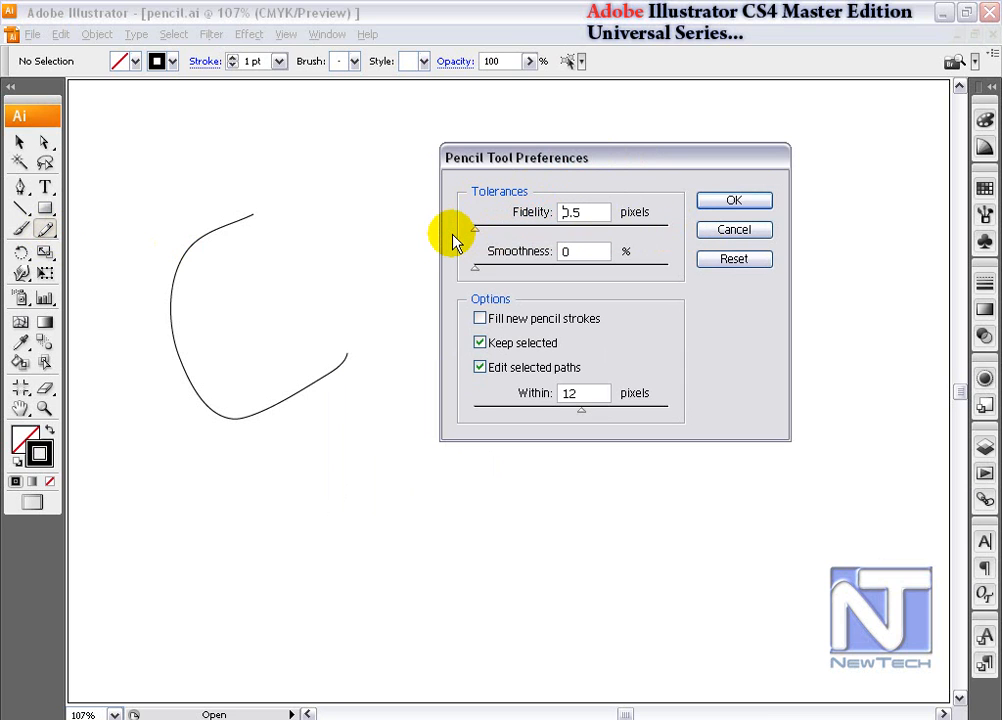
drag(465, 239, 490, 239)
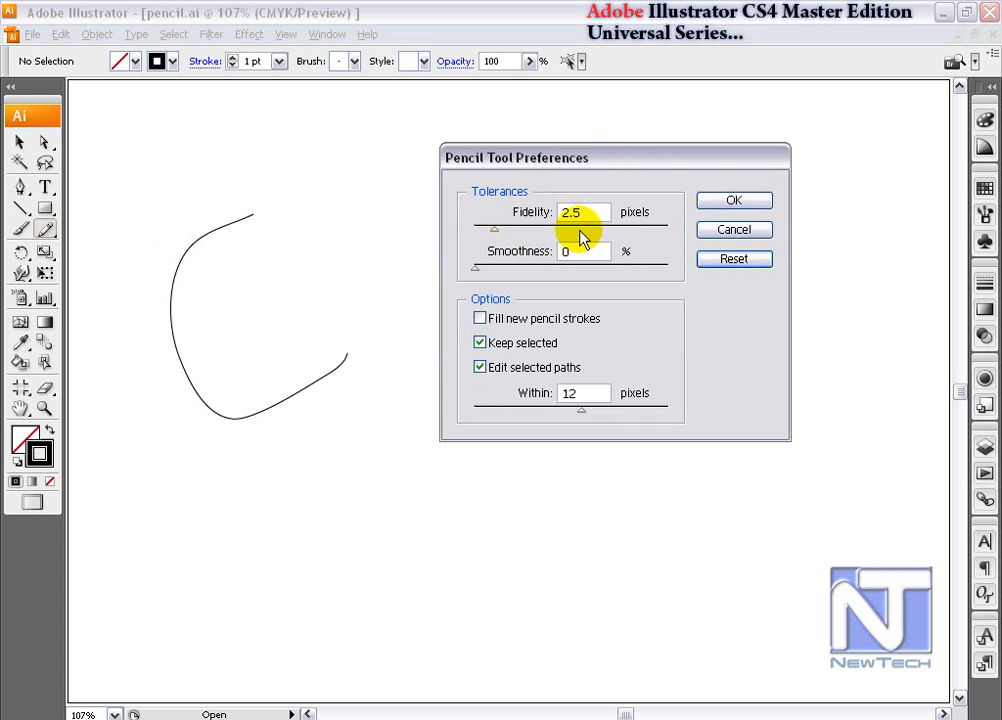
drag(590, 156, 608, 156)
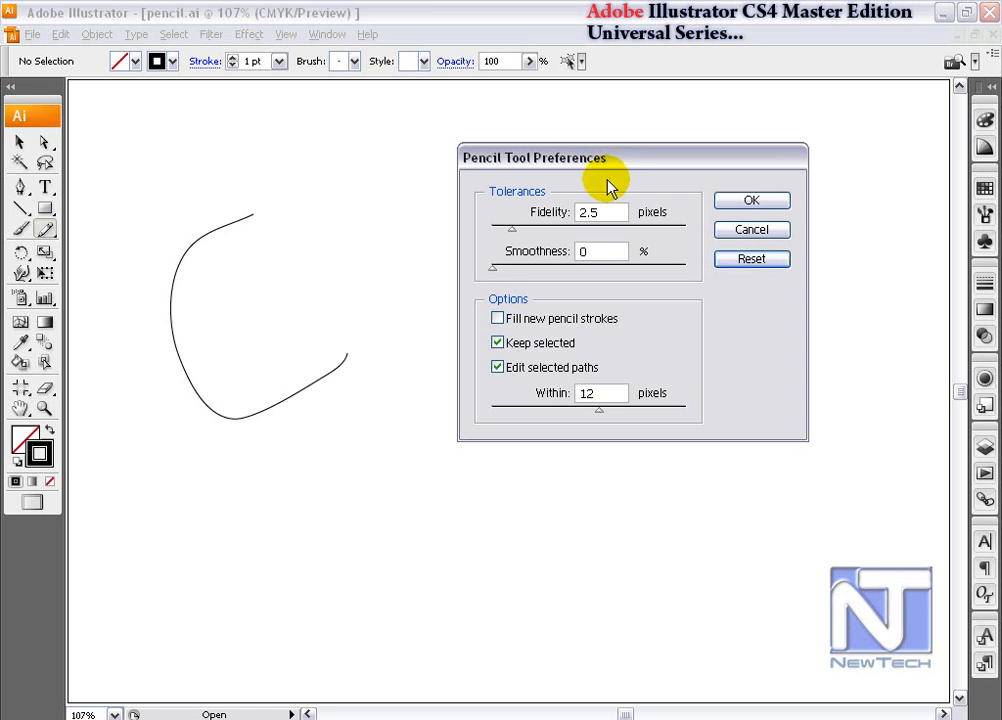
Set the Pencil tool's fidelity to 8 pixels and its smoothness to 28%.
drag(512, 229, 566, 232)
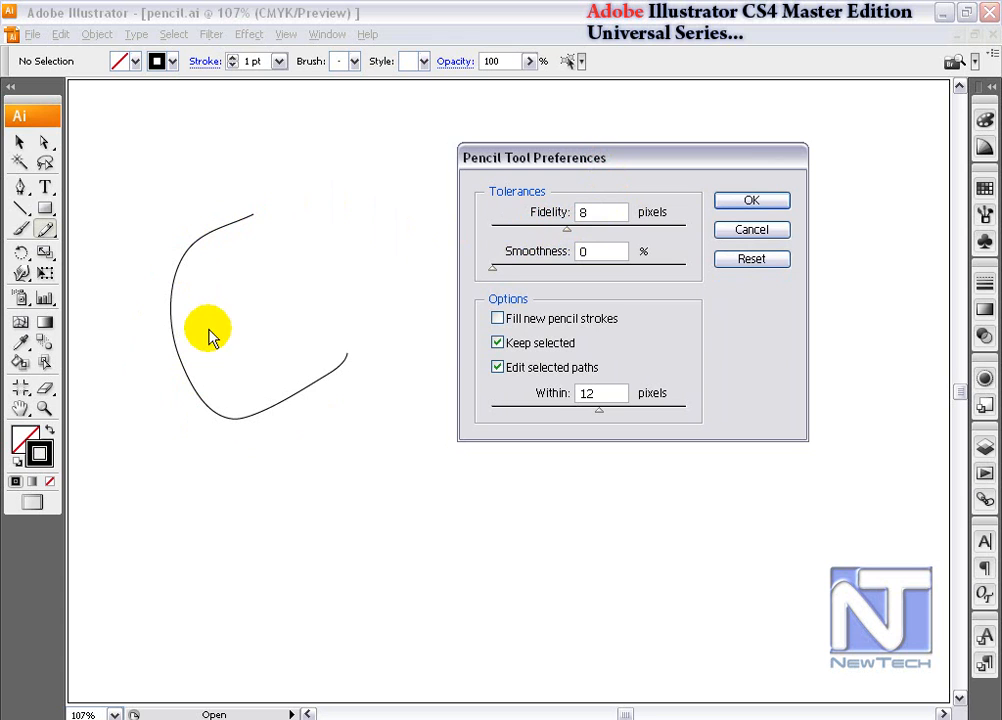
drag(491, 270, 547, 281)
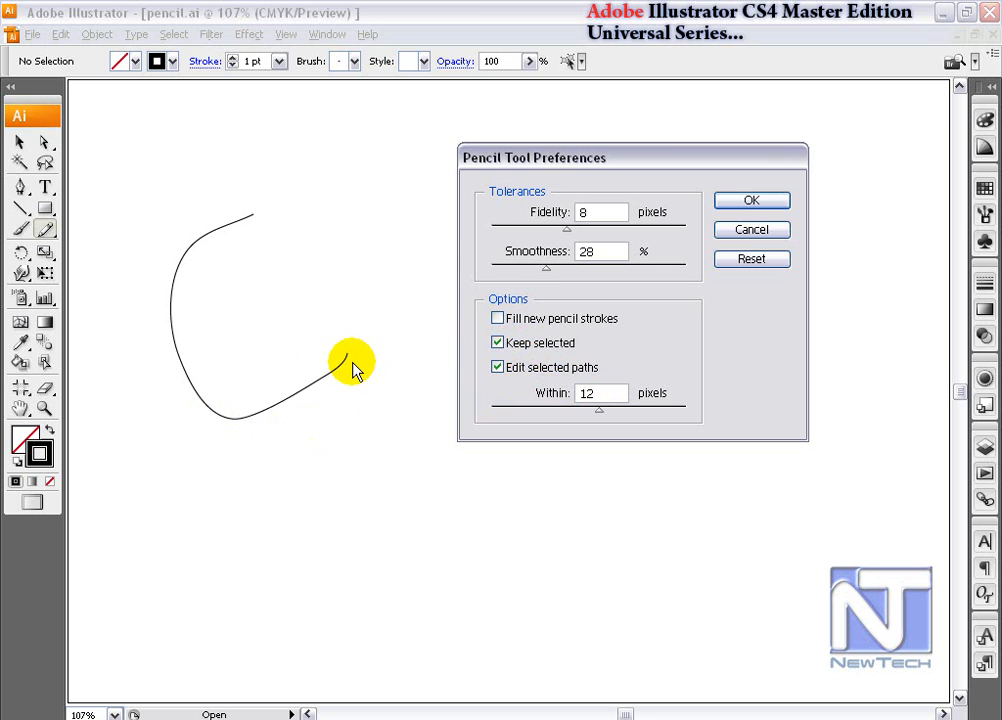
key(Return)
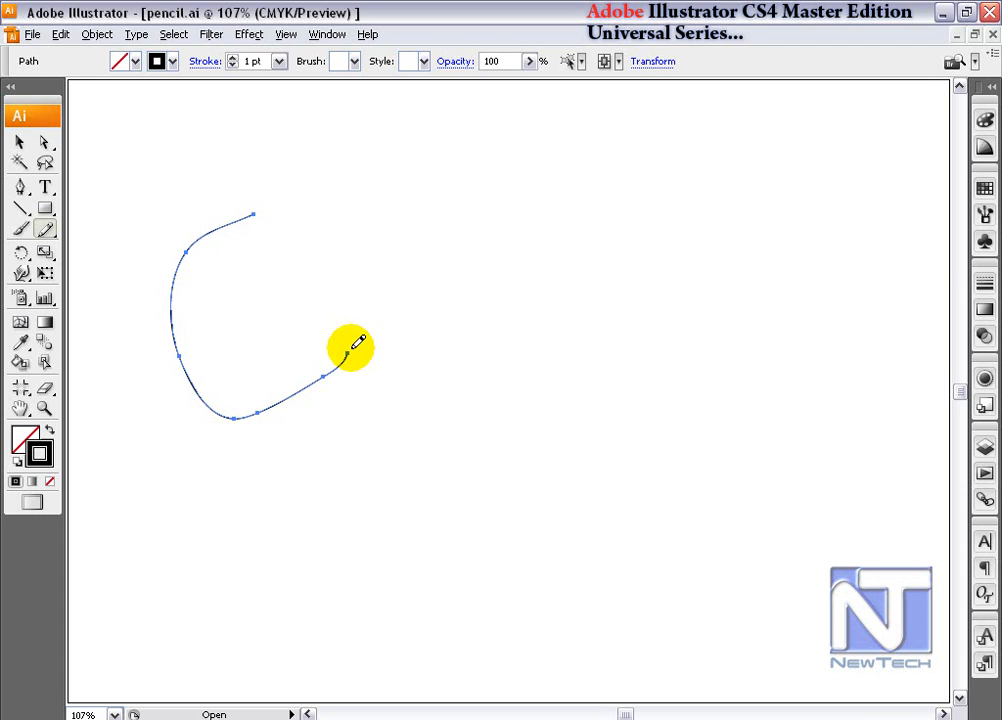
Set the Pencil tool's editing distance for selected paths to 20 pixels.
double_click(45, 229)
drag(522, 413, 608, 412)
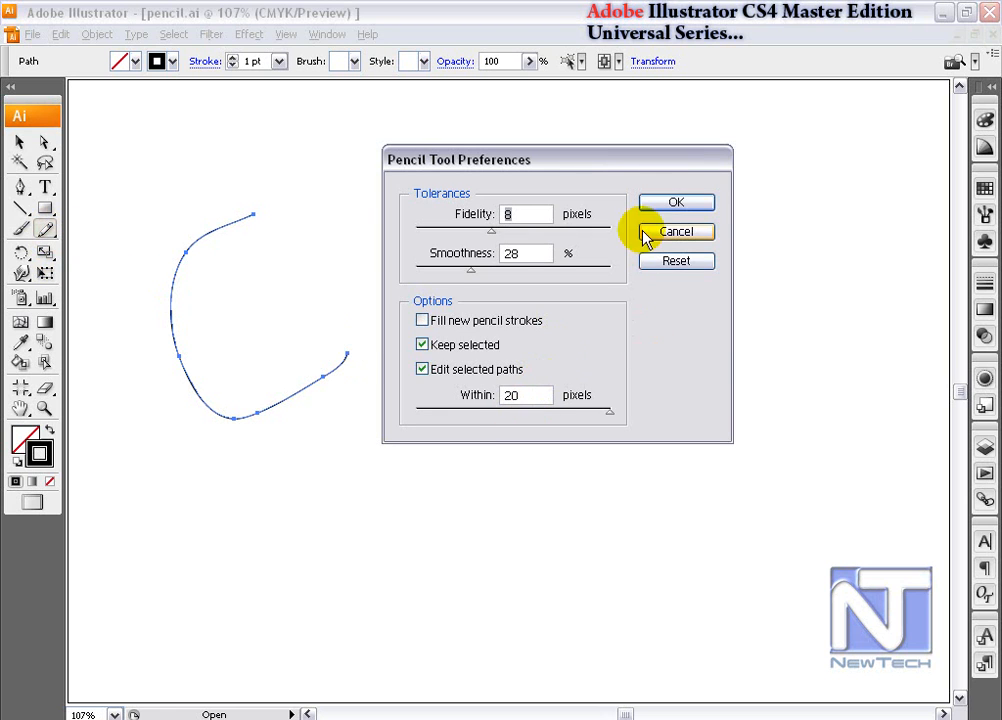
click(676, 202)
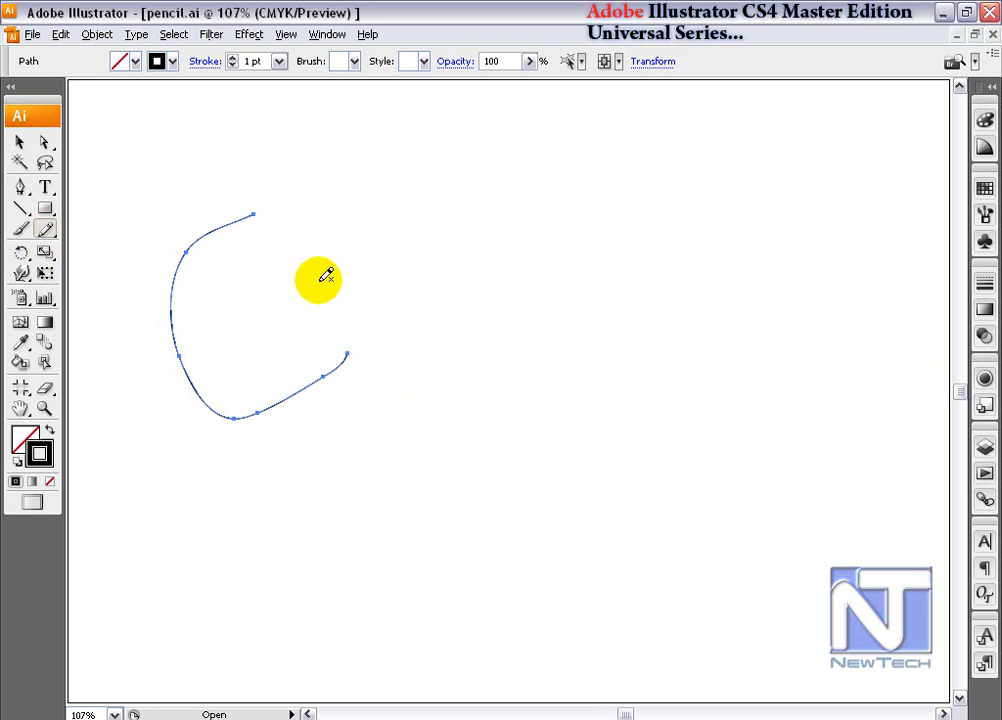
Select both end anchor points of the C-shaped curve and draw with the Pencil tool from its lower-right end to its start, closing the path.
click(44, 142)
drag(243, 193, 303, 265)
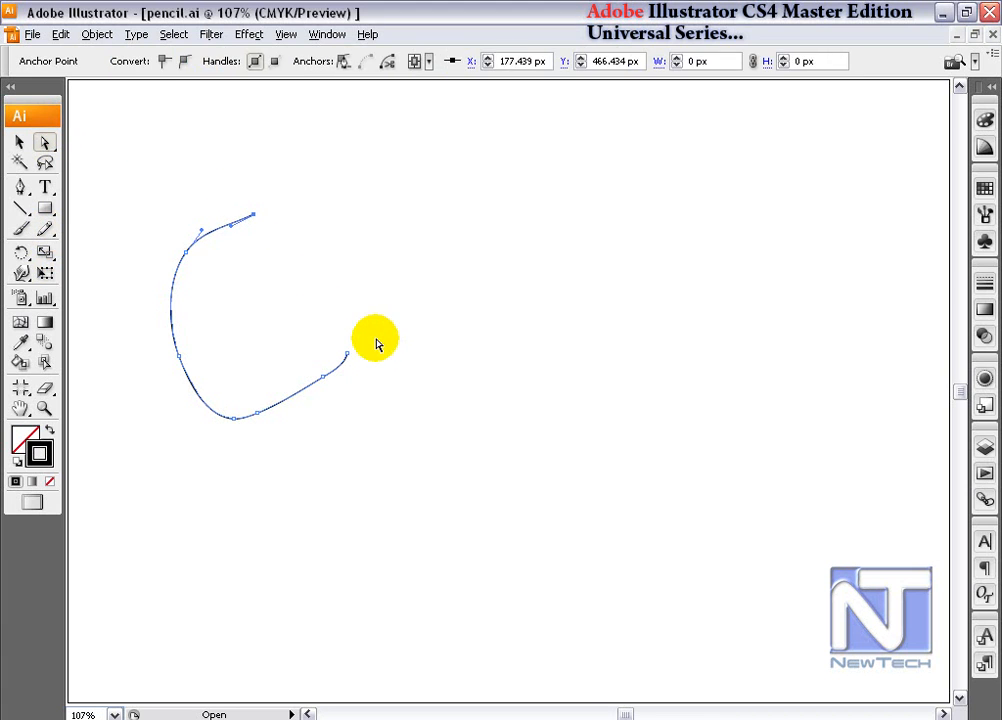
click(344, 345)
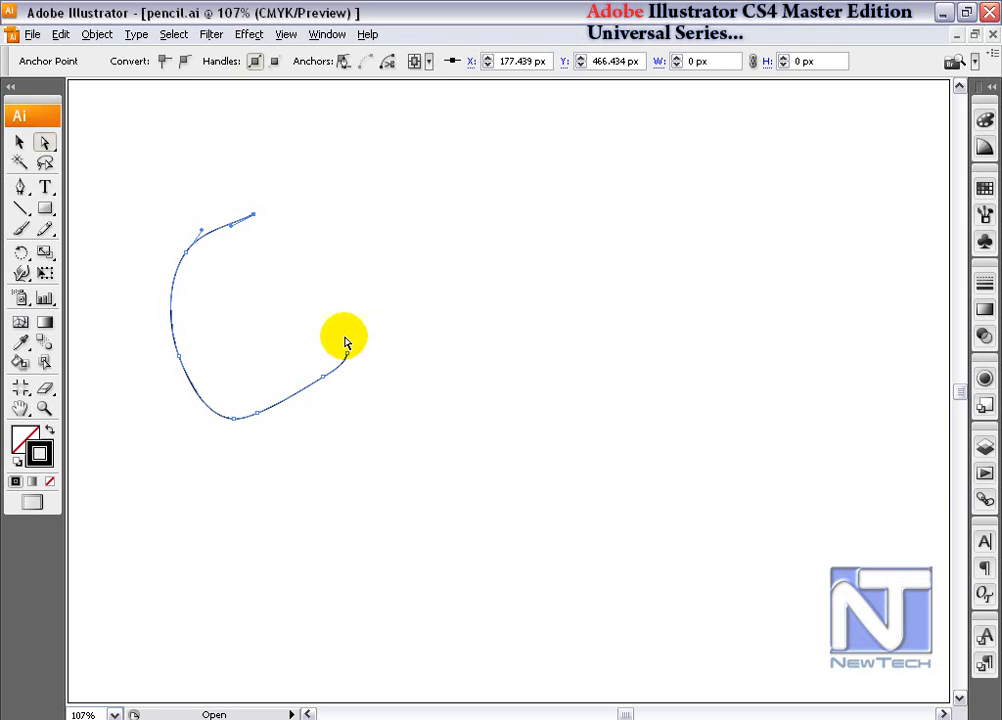
drag(343, 344, 368, 368)
click(45, 229)
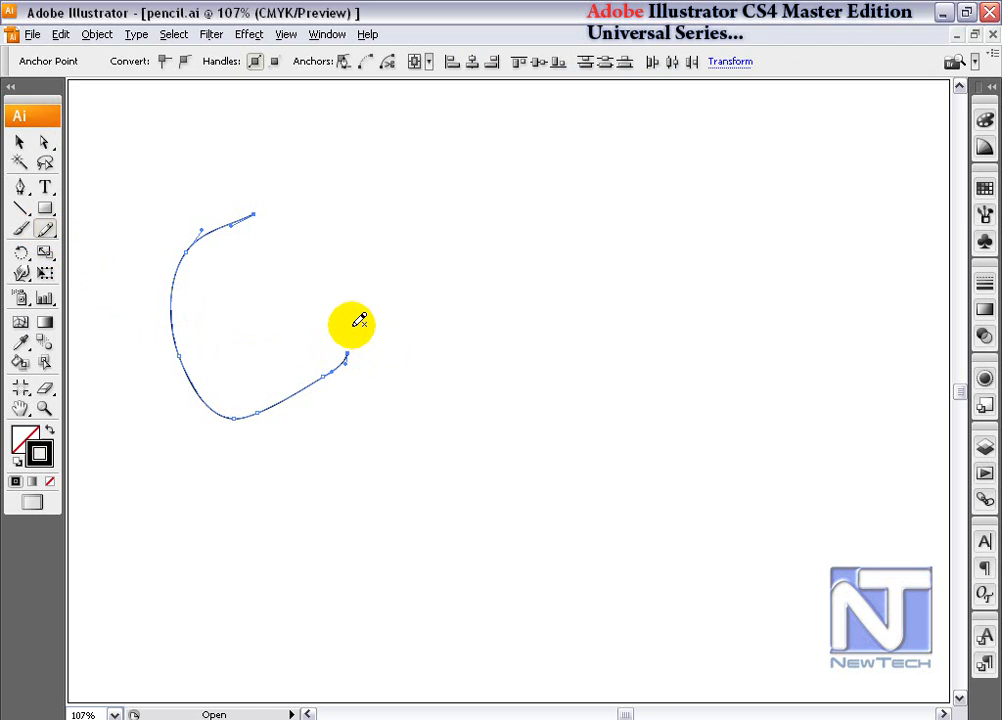
mouse_move(347, 355)
mouse_down()
mouse_move(342, 250)
mouse_move(273, 204)
mouse_move(264, 209)
mouse_up()
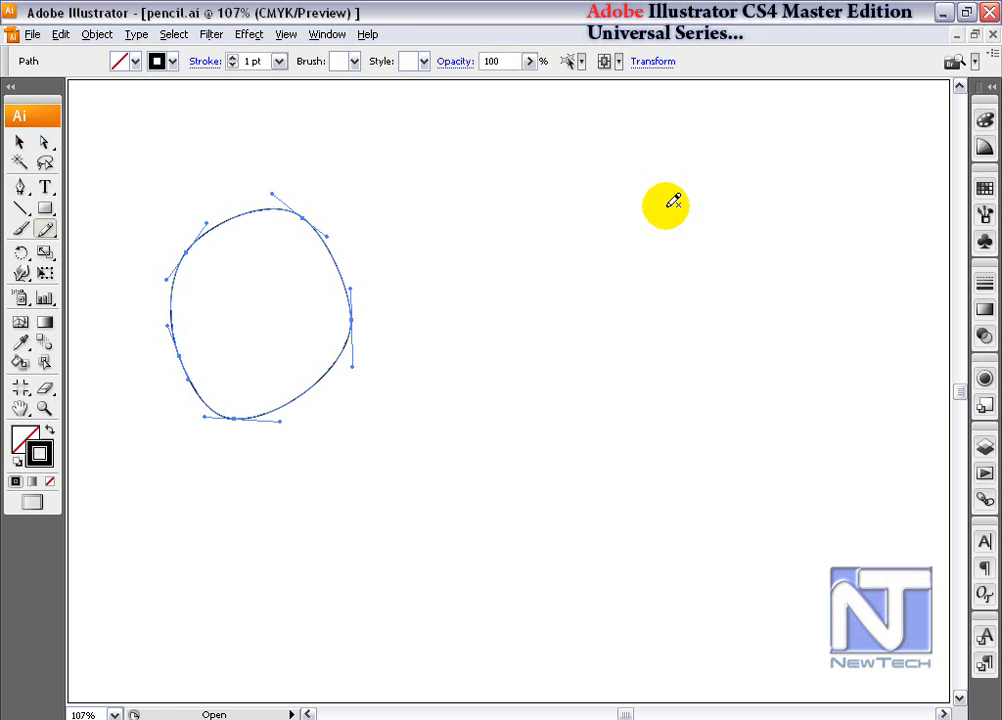
Set the distance within which the Pencil tool edits selected paths back to 12 pixels.
double_click(43, 232)
double_click(465, 462)
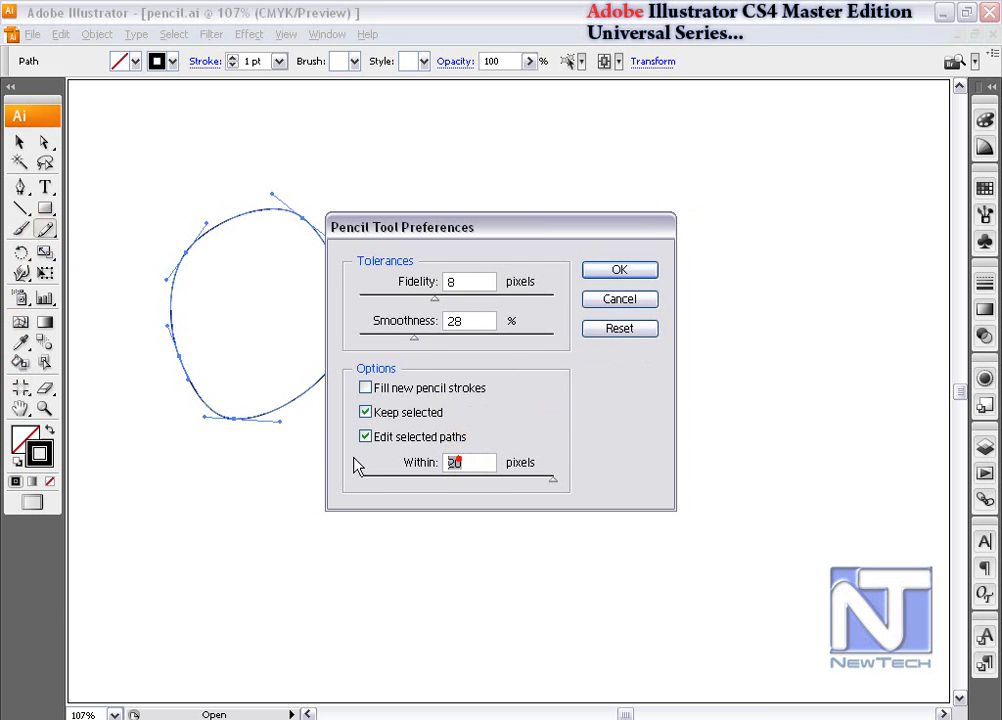
text(12)
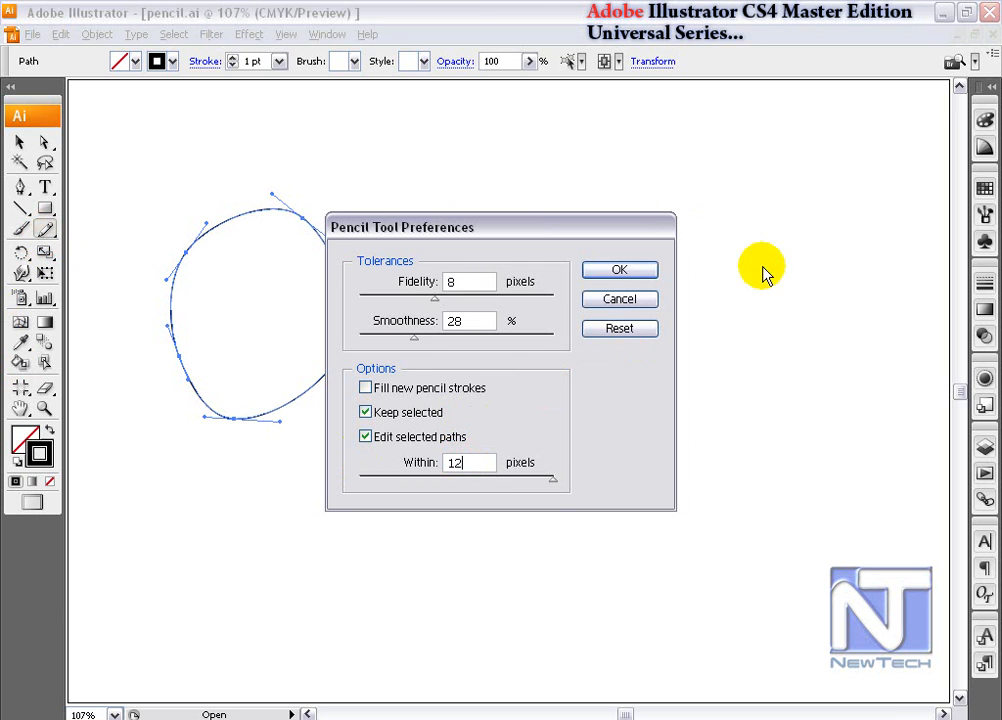